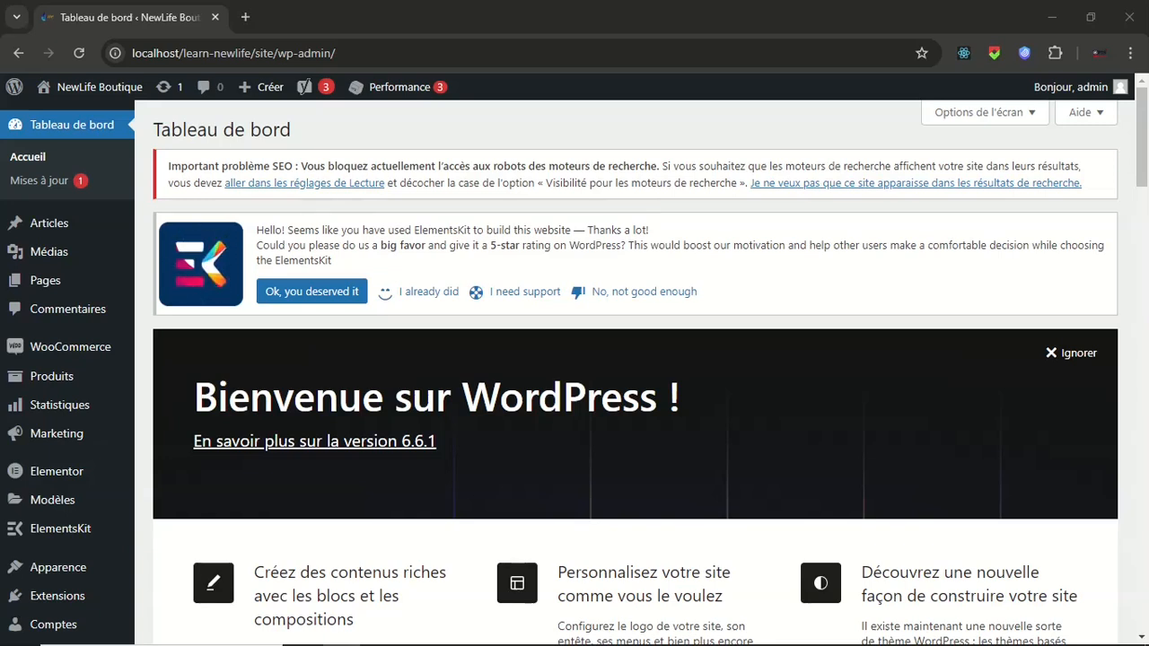
pyautogui.moveTo(286, 54); pyautogui.dragTo(339, 54)
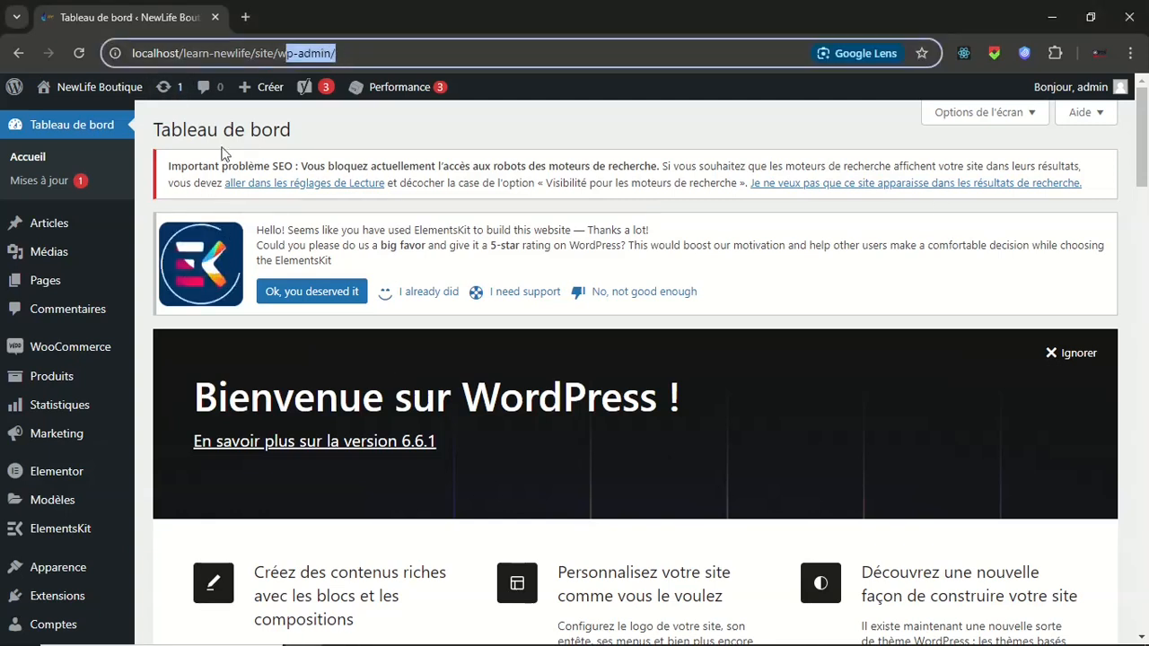
pyautogui.moveTo(159, 129); pyautogui.dragTo(338, 126)
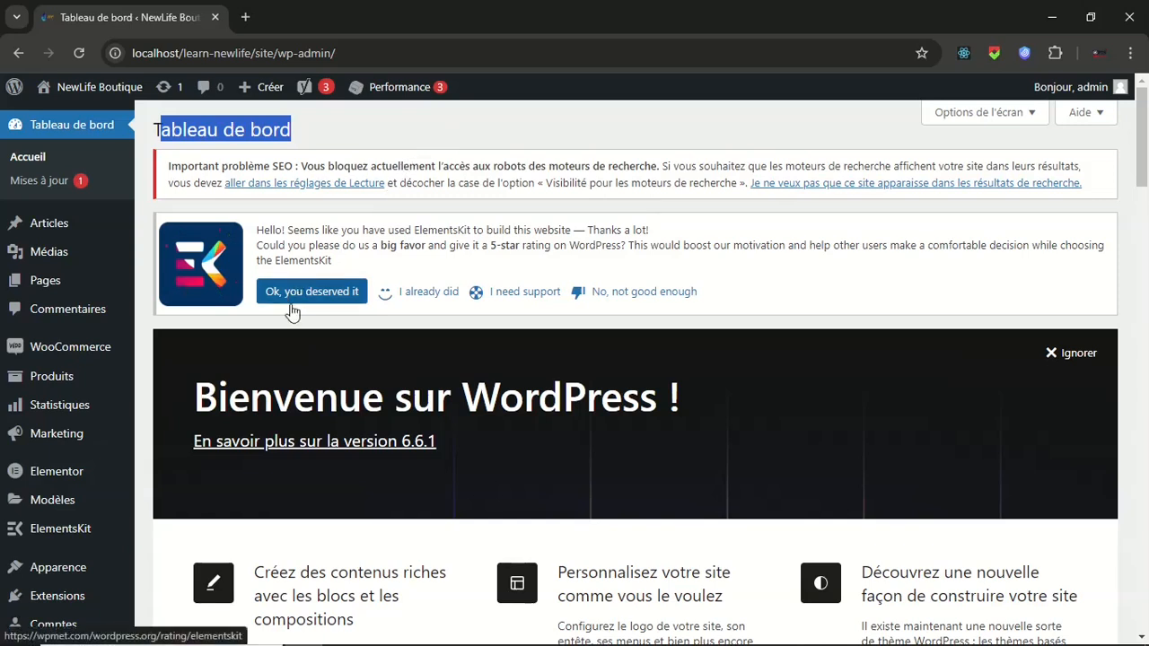
# Find the Contact Form 7 plugin in the plugin directory, then install and activate it.
pyautogui.moveTo(78, 390)
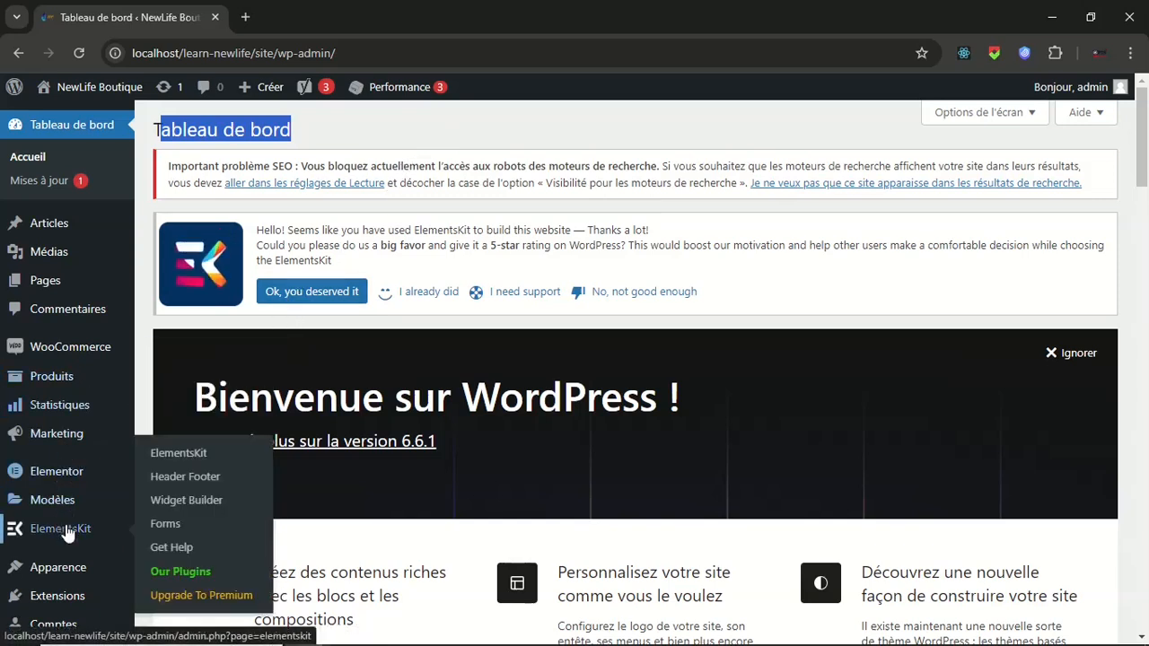
pyautogui.moveTo(65, 597)
pyautogui.click(200, 562)
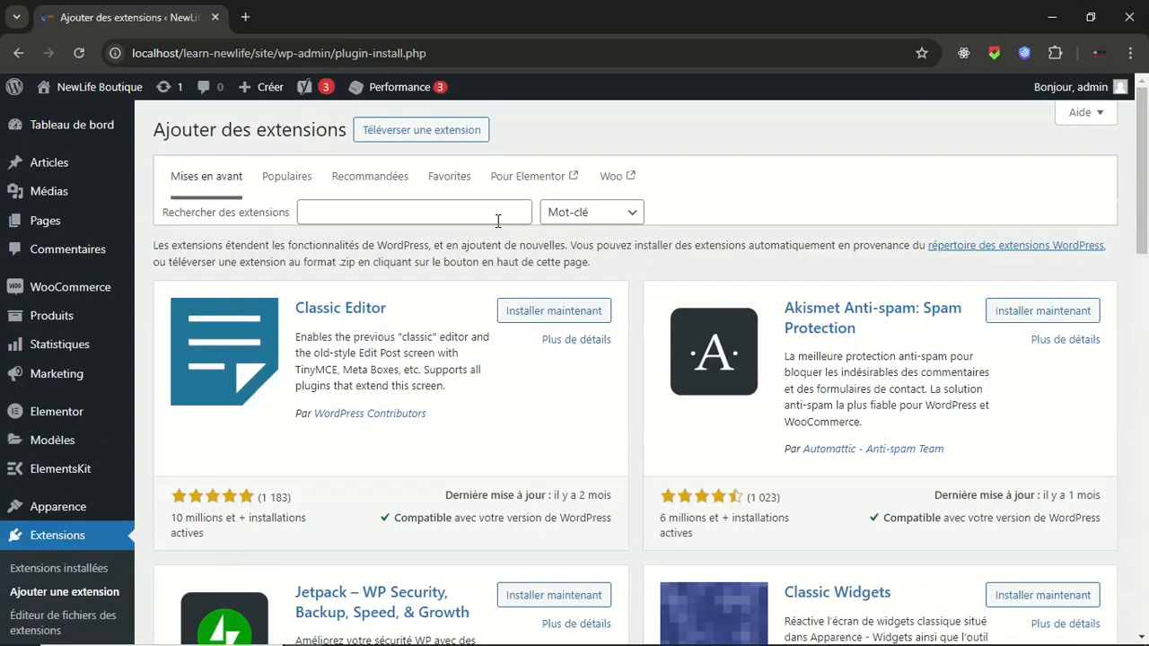
pyautogui.click(497, 209)
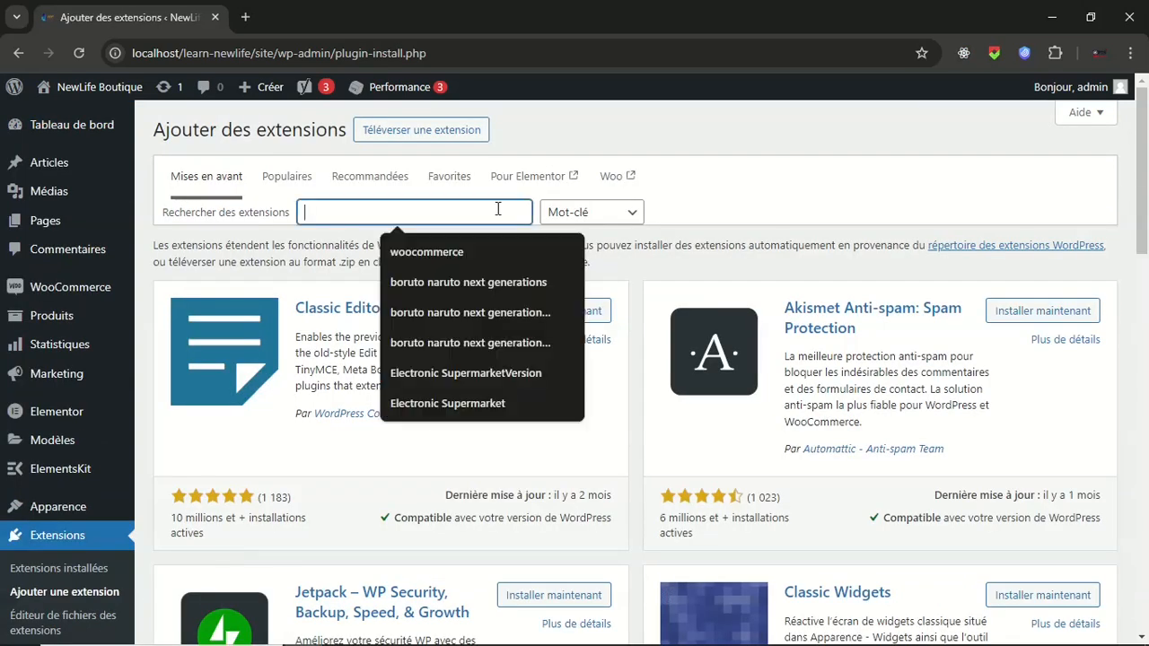
pyautogui.write('C')
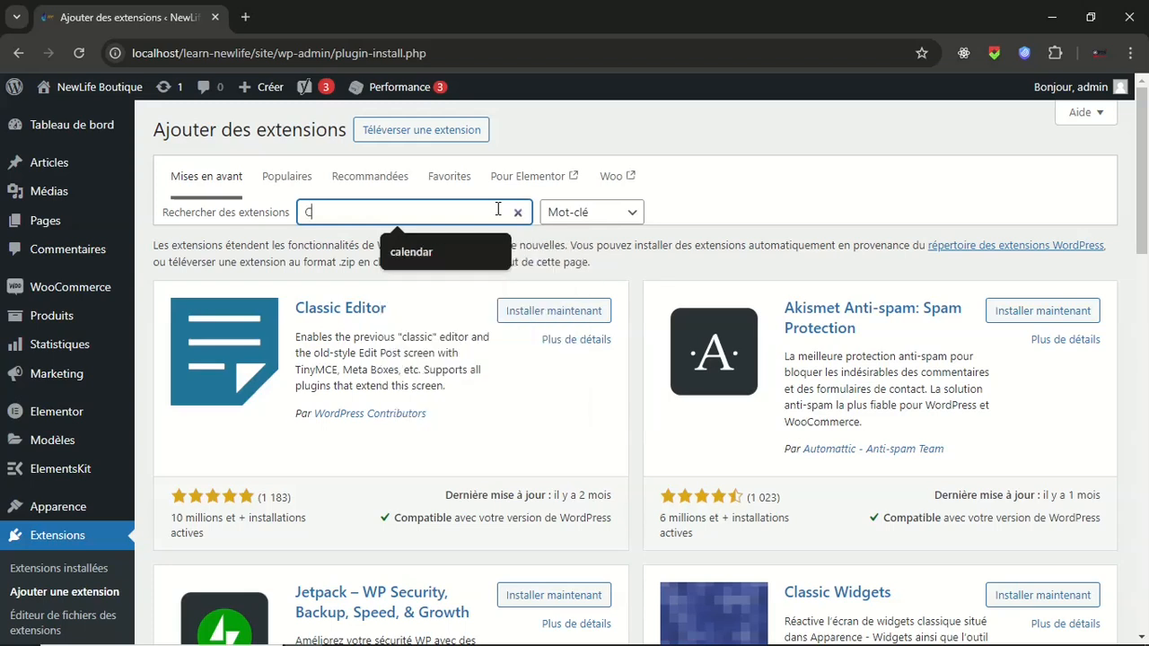
pyautogui.write('ontact Form 7')
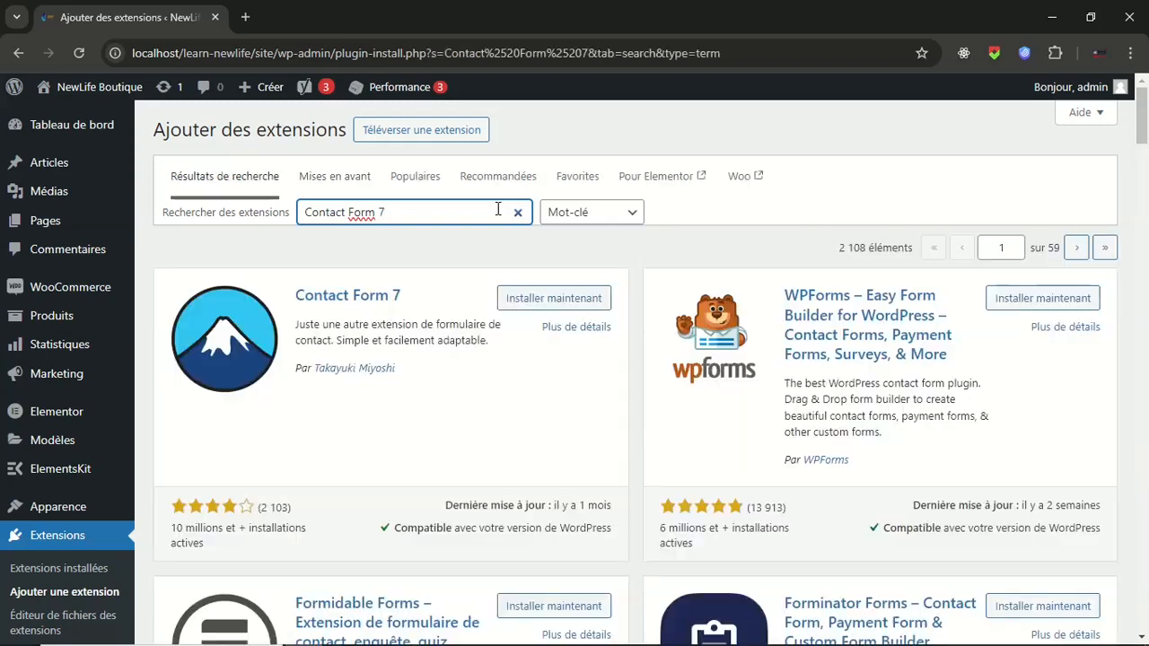
pyautogui.click(535, 303)
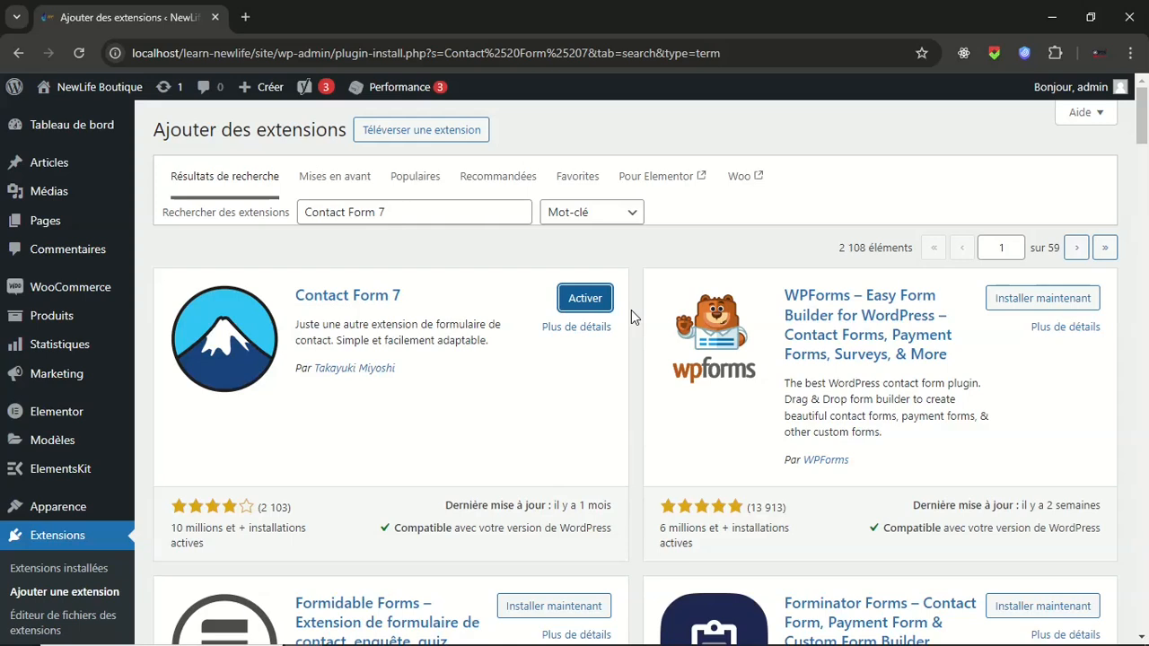
pyautogui.click(584, 305)
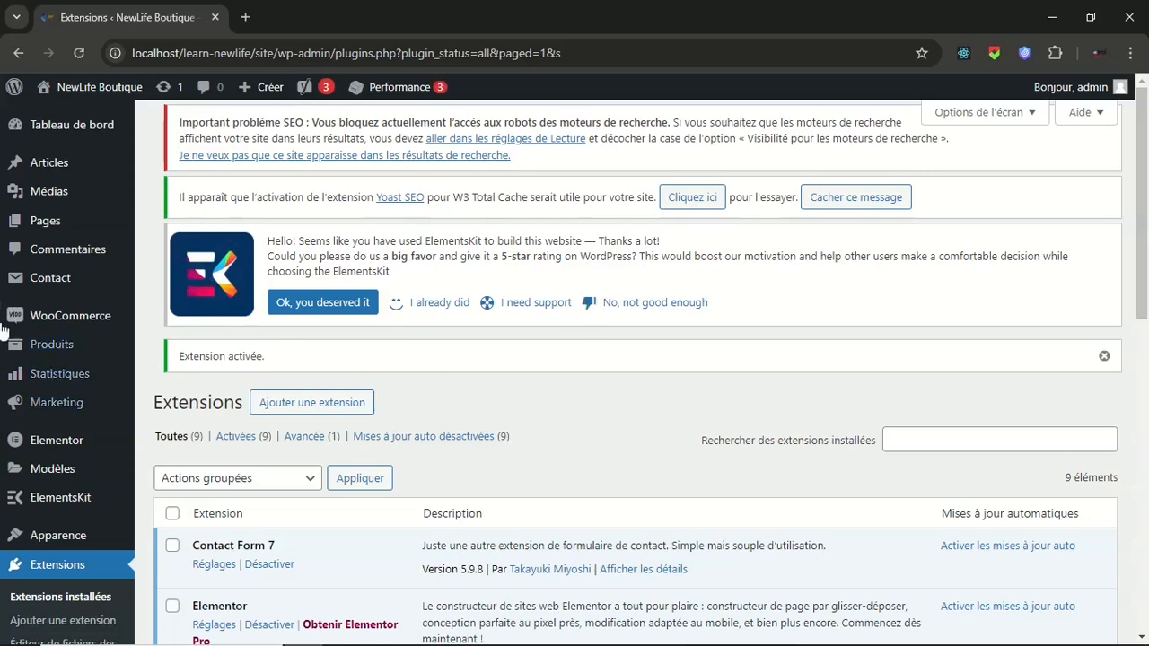
# Create a new contact form titled "Formulaire de la page contact".
pyautogui.moveTo(55, 296)
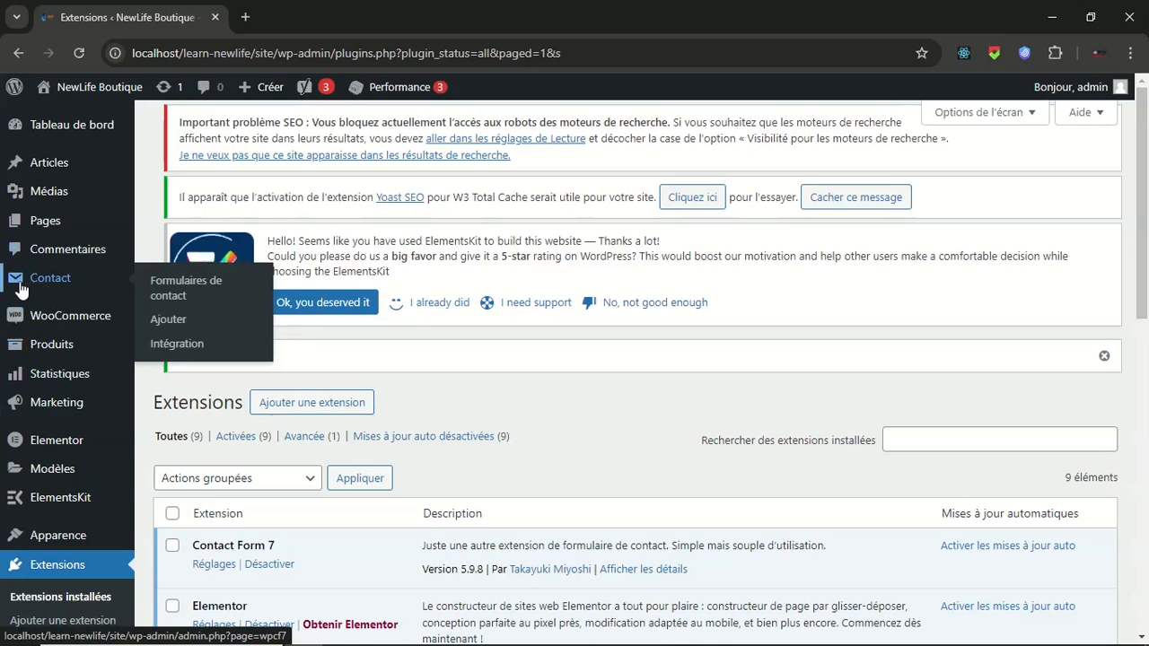
pyautogui.click(182, 324)
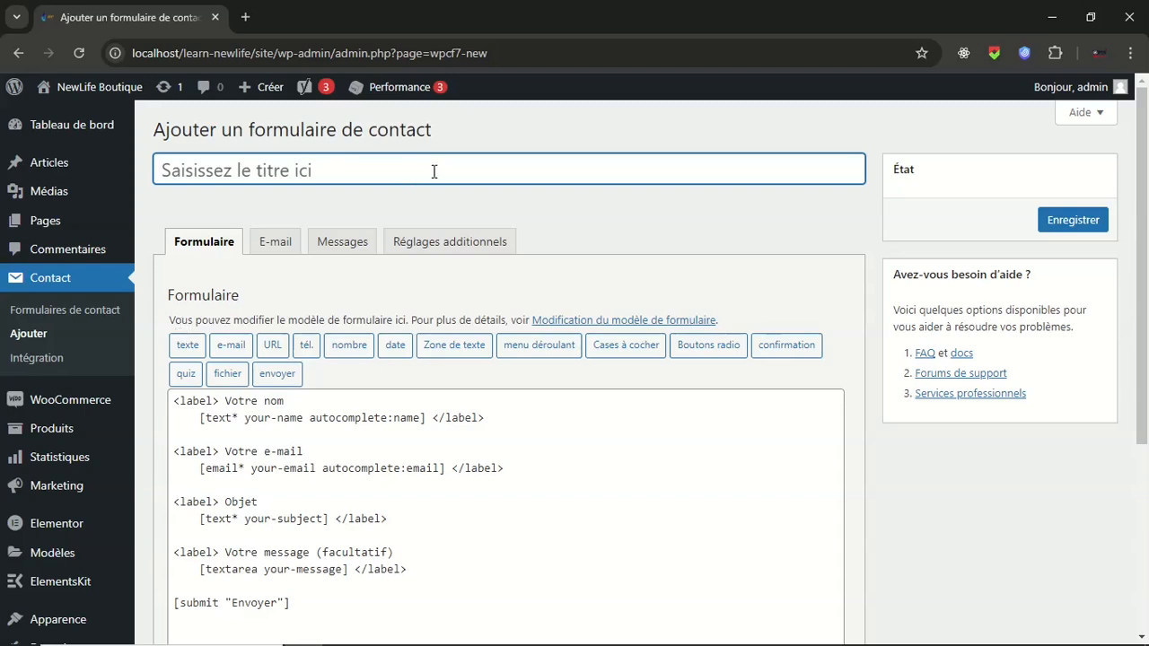
pyautogui.write('Form')
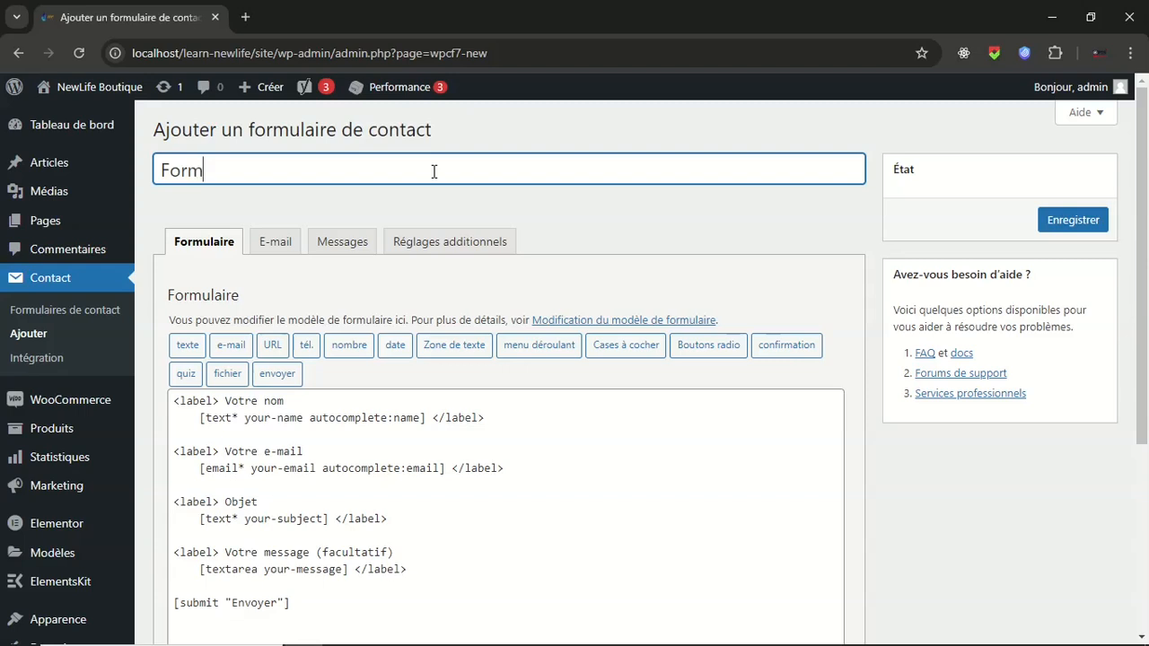
pyautogui.write('ulaire de ')
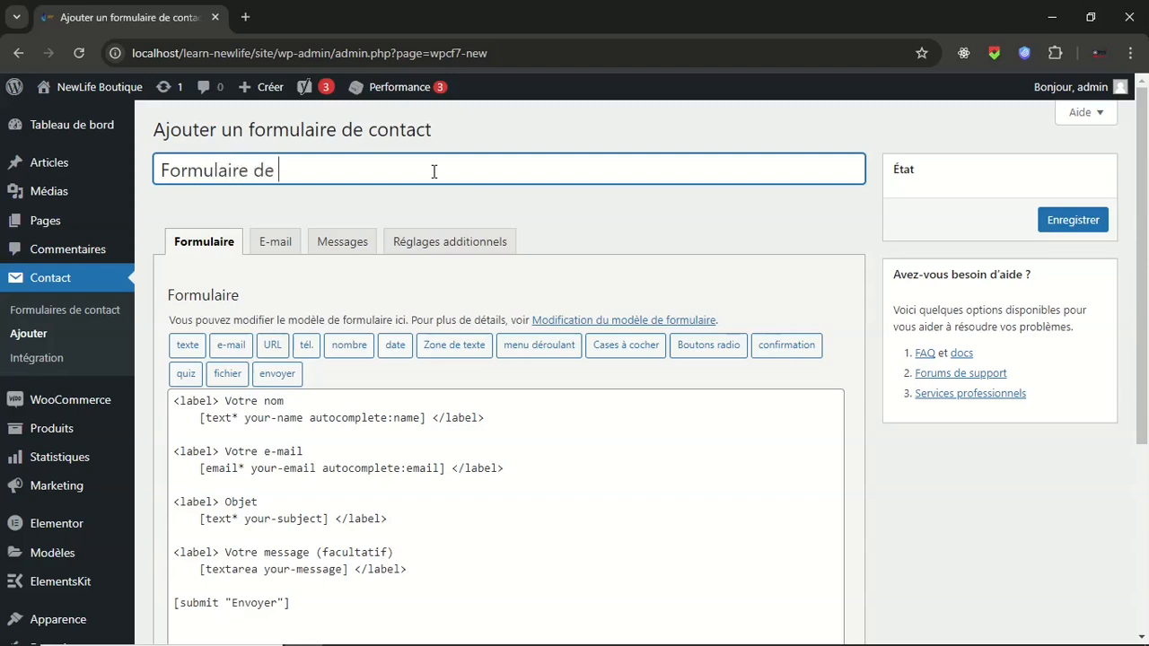
pyautogui.write('contact')
pyautogui.press('BackSpace')
pyautogui.press('BackSpace')
pyautogui.press('BackSpace')
pyautogui.press('BackSpace')
pyautogui.press('BackSpace')
pyautogui.press('BackSpace')
pyautogui.press('BackSpace')
pyautogui.press('BackSpace')
pyautogui.write('la page cont')
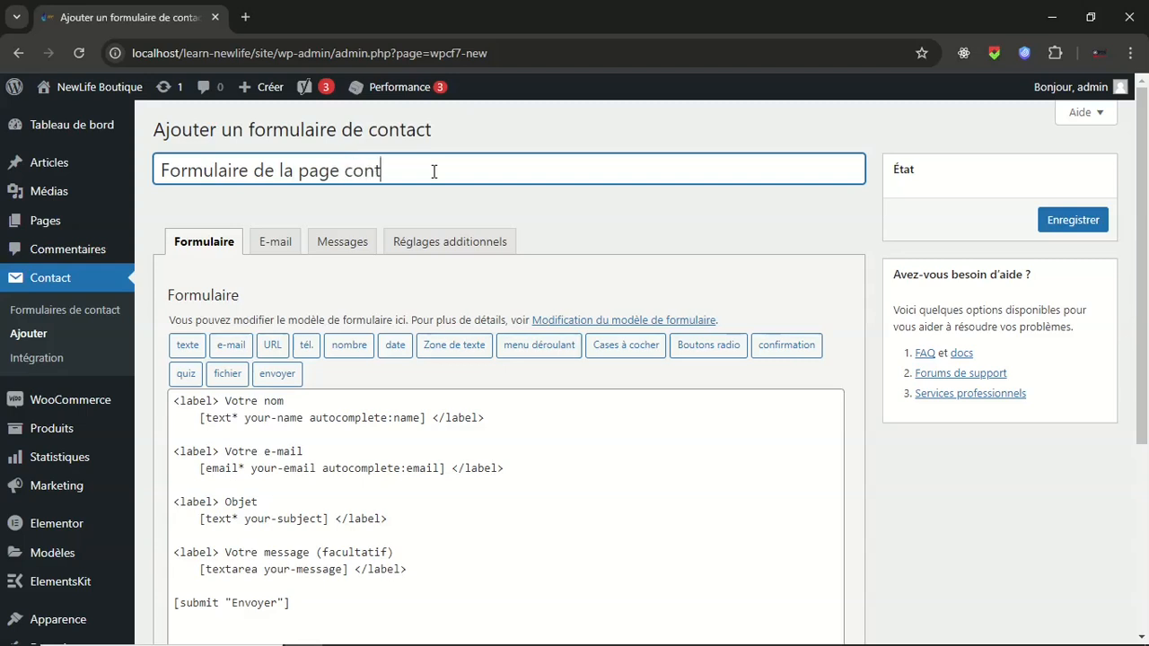
pyautogui.write('act')
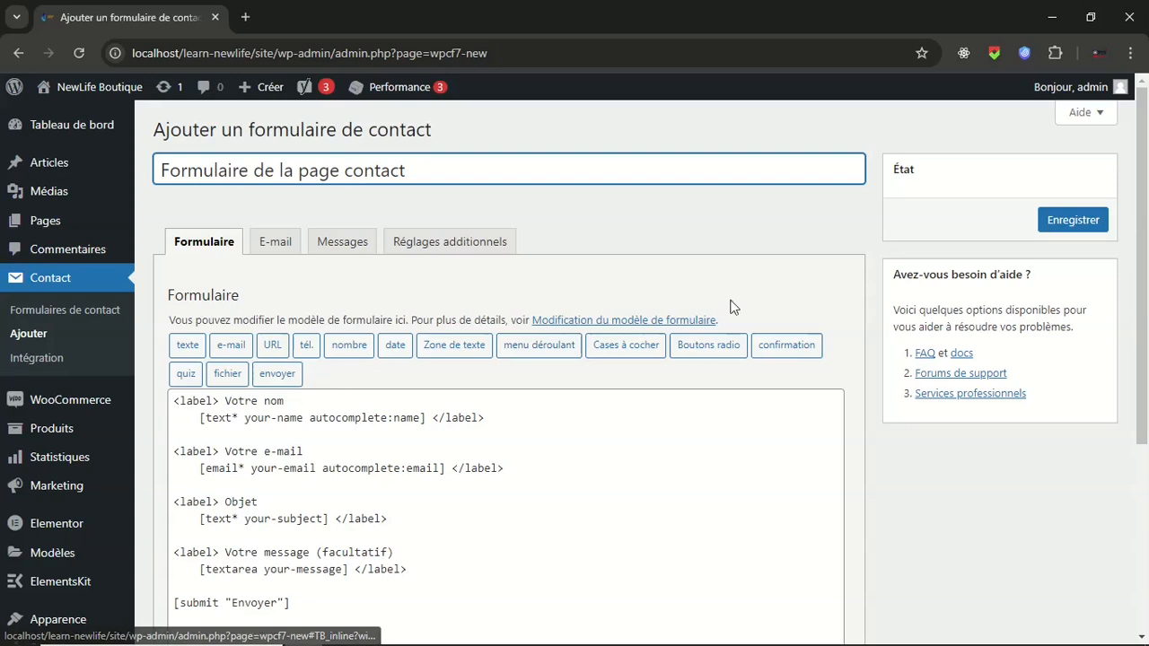
# Review the name, e-mail and message fields in the default form template.
pyautogui.scroll(-1, 723, 467)
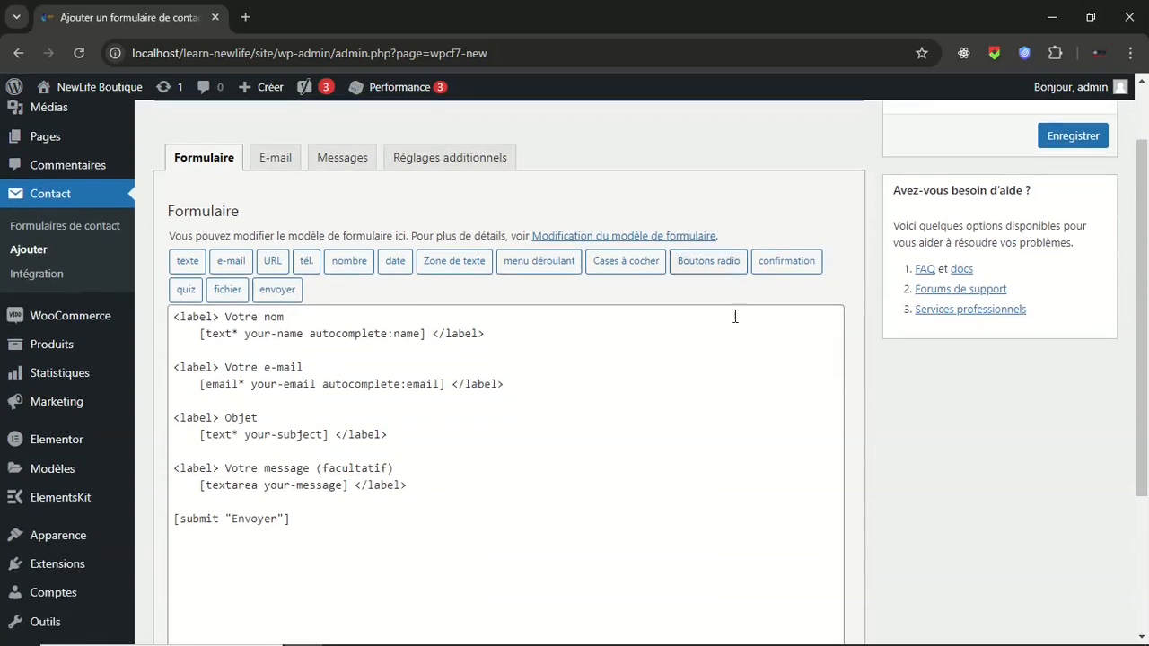
pyautogui.moveTo(176, 318); pyautogui.dragTo(306, 318)
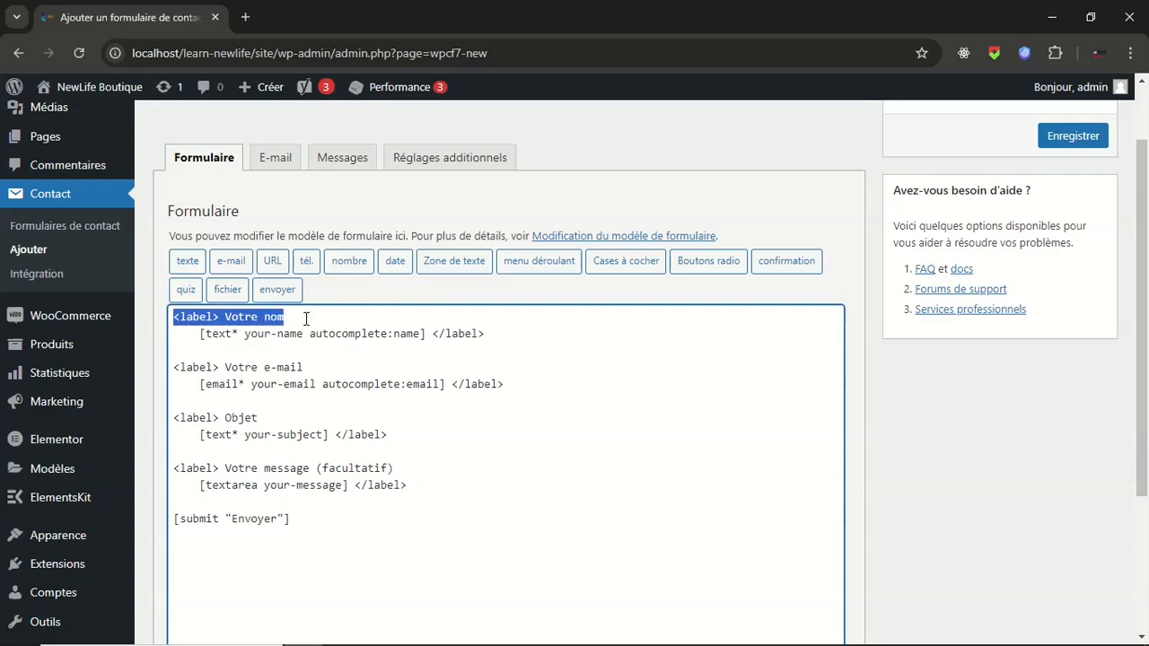
pyautogui.moveTo(201, 334); pyautogui.dragTo(419, 339)
pyautogui.scroll(-2, 559, 367)
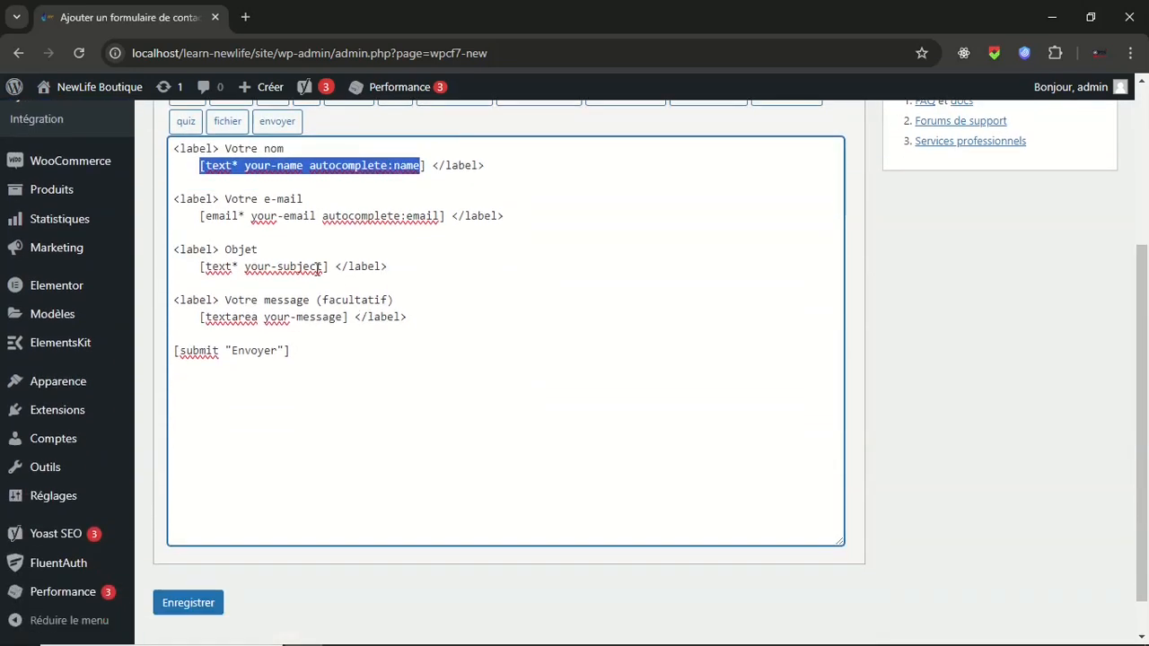
pyautogui.moveTo(231, 198); pyautogui.dragTo(304, 201)
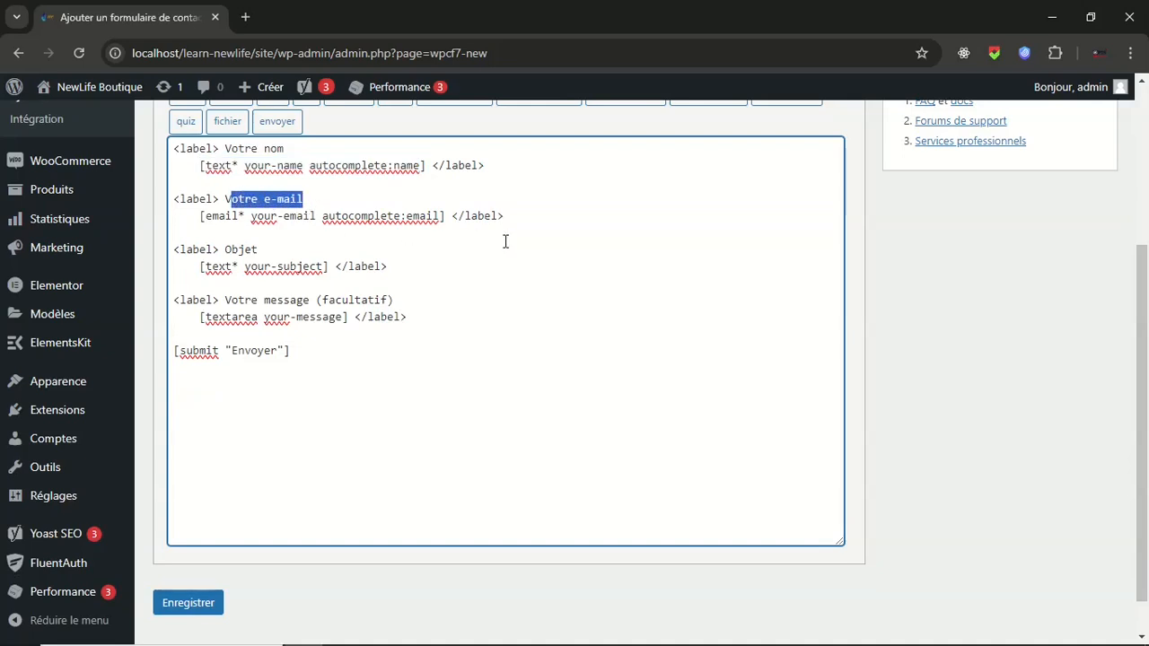
pyautogui.moveTo(245, 300); pyautogui.dragTo(315, 300)
pyautogui.scroll(2, 489, 360)
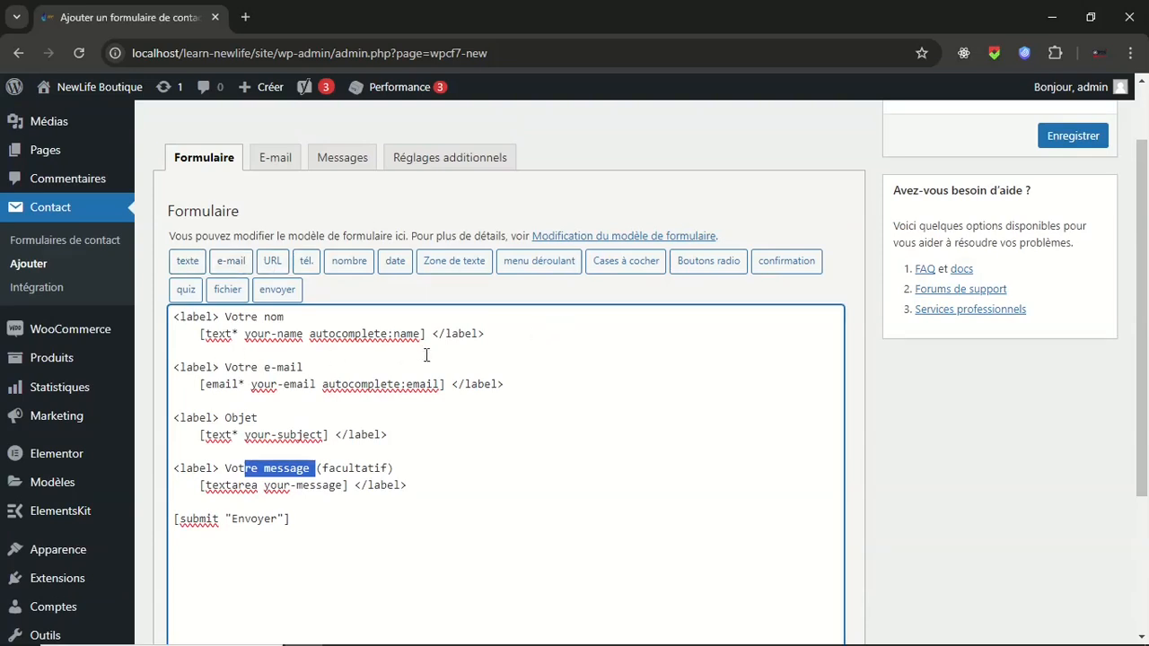
# Insert an optional text field tag named text-prenom on its own line below the "Votre nom" field.
pyautogui.click(539, 338)
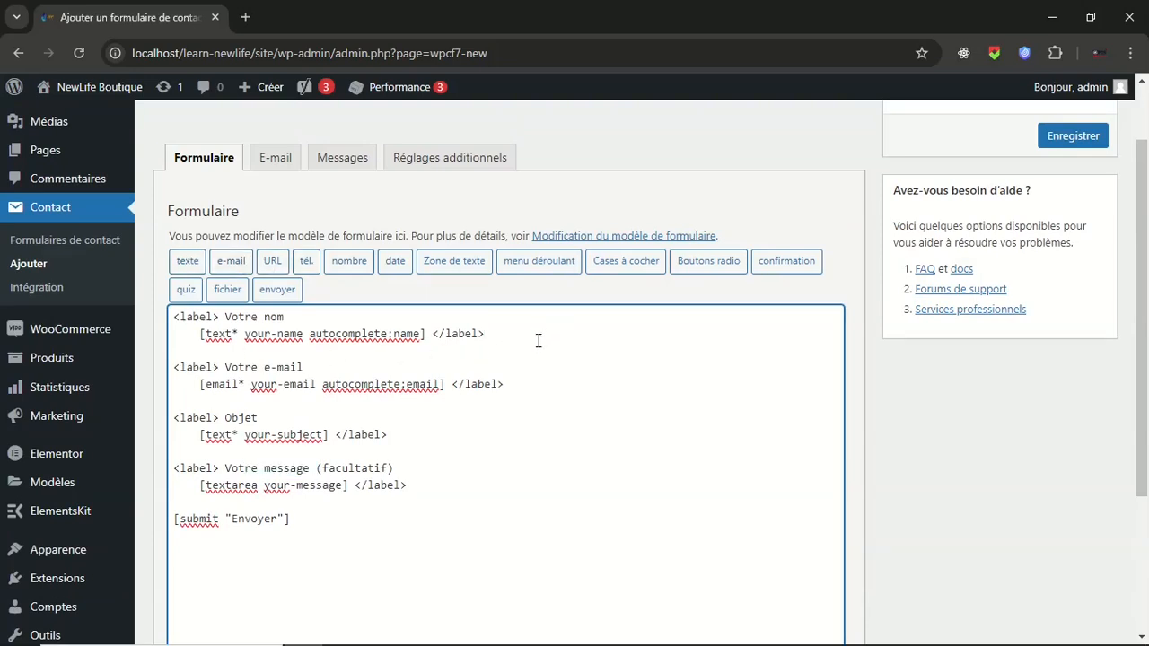
pyautogui.press('Return')
pyautogui.press('Return')
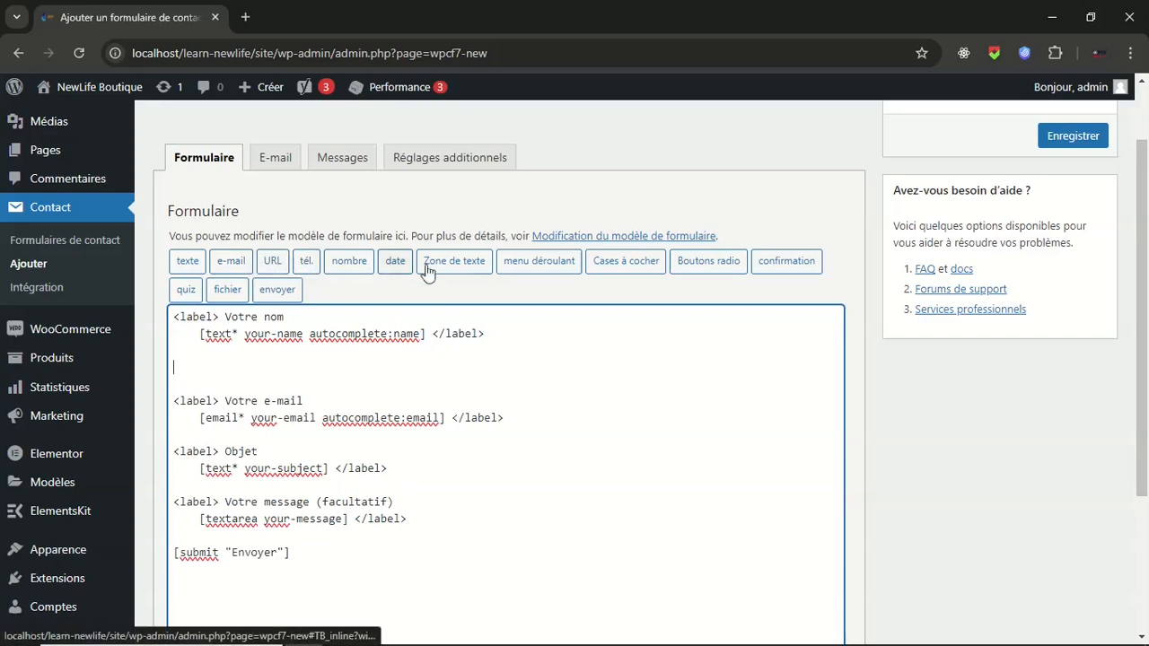
pyautogui.click(191, 262)
pyautogui.click(576, 233)
pyautogui.press('BackSpace')
pyautogui.press('BackSpace')
pyautogui.write('prenom')
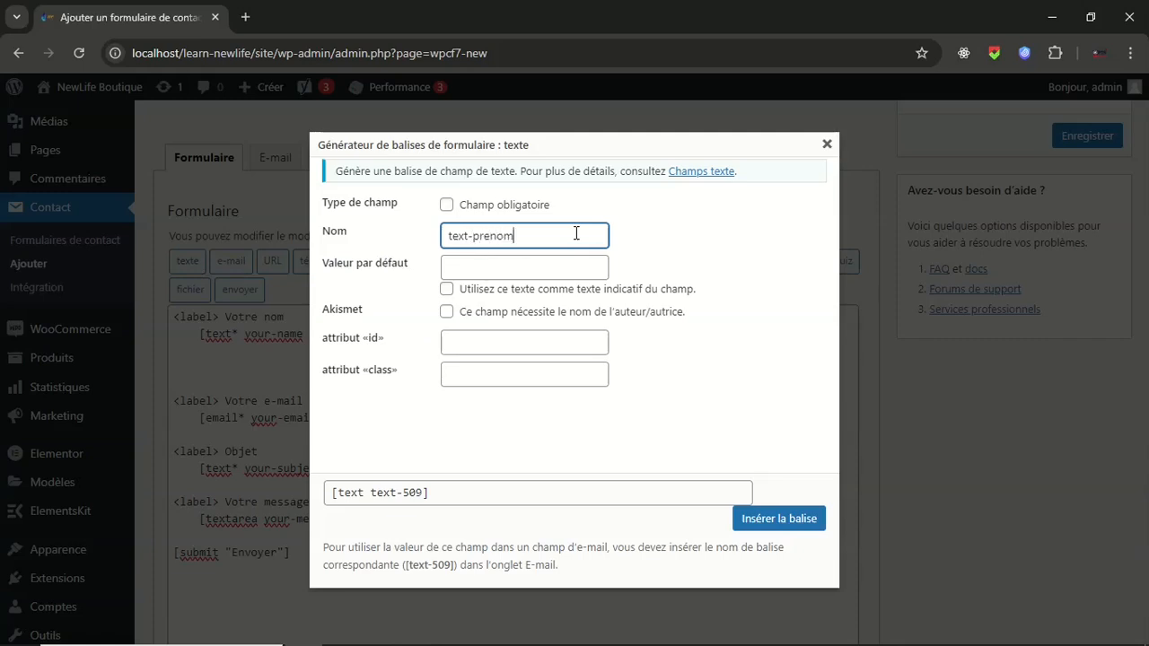
pyautogui.press('Tab')
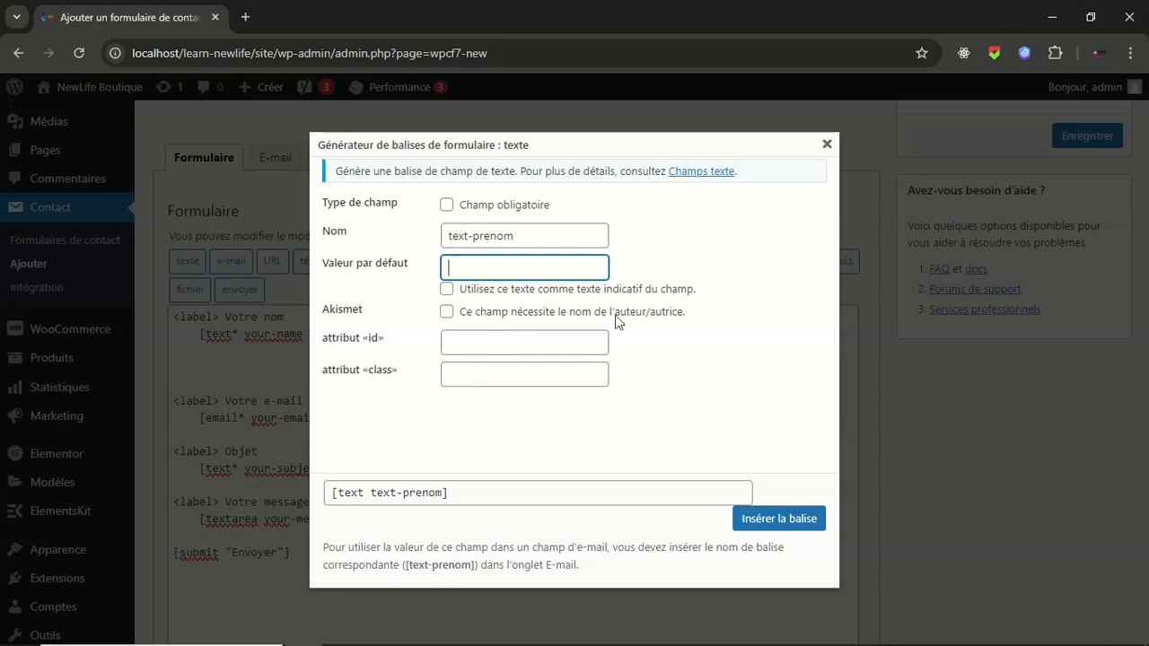
pyautogui.click(771, 521)
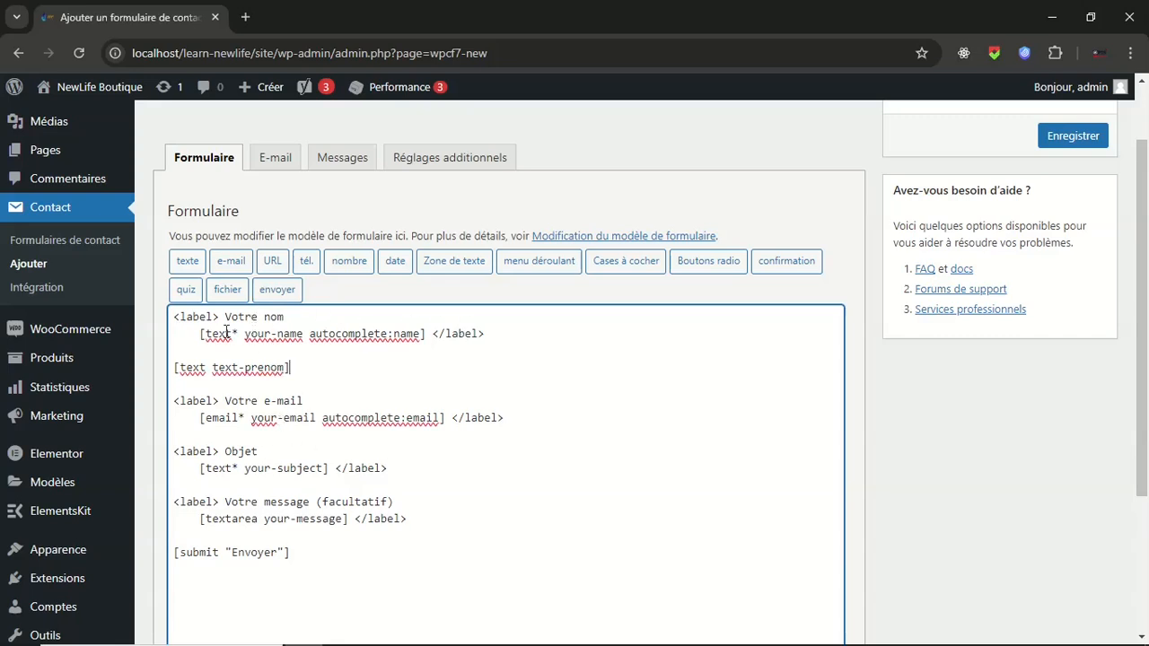
# Wrap the text-prenom tag in a label reading "Votre prénom" and separate it from the name field with a blank line.
pyautogui.moveTo(287, 316); pyautogui.dragTo(173, 320)
pyautogui.hotkey('ctrl', 'c')
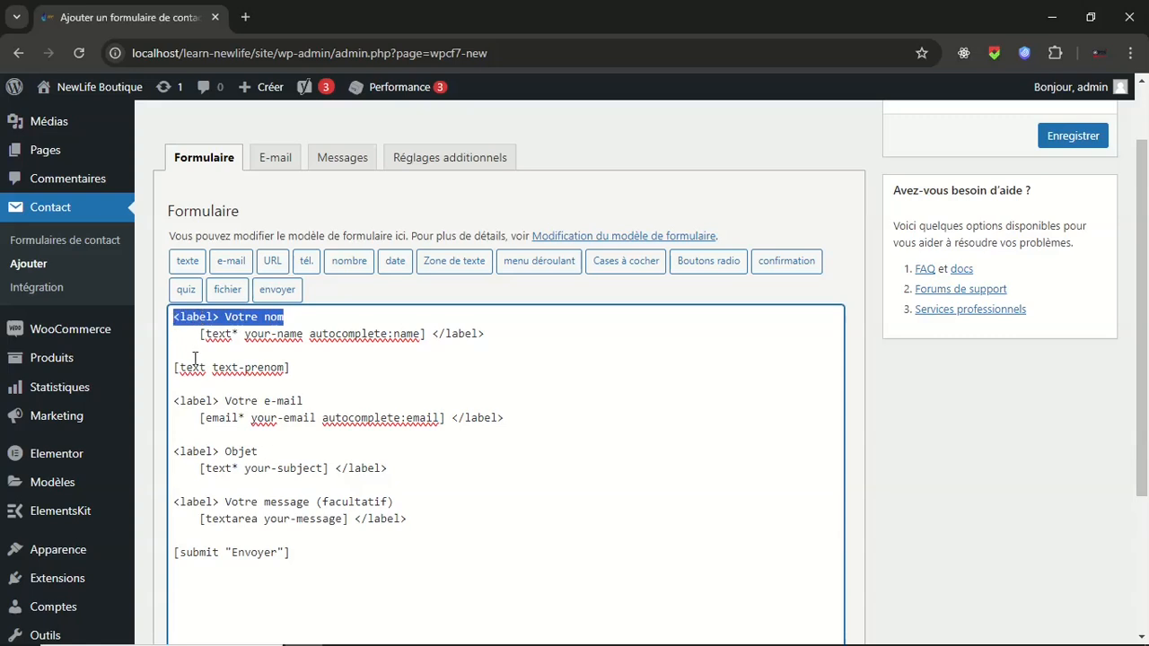
pyautogui.click(195, 357)
pyautogui.hotkey('ctrl', 'v')
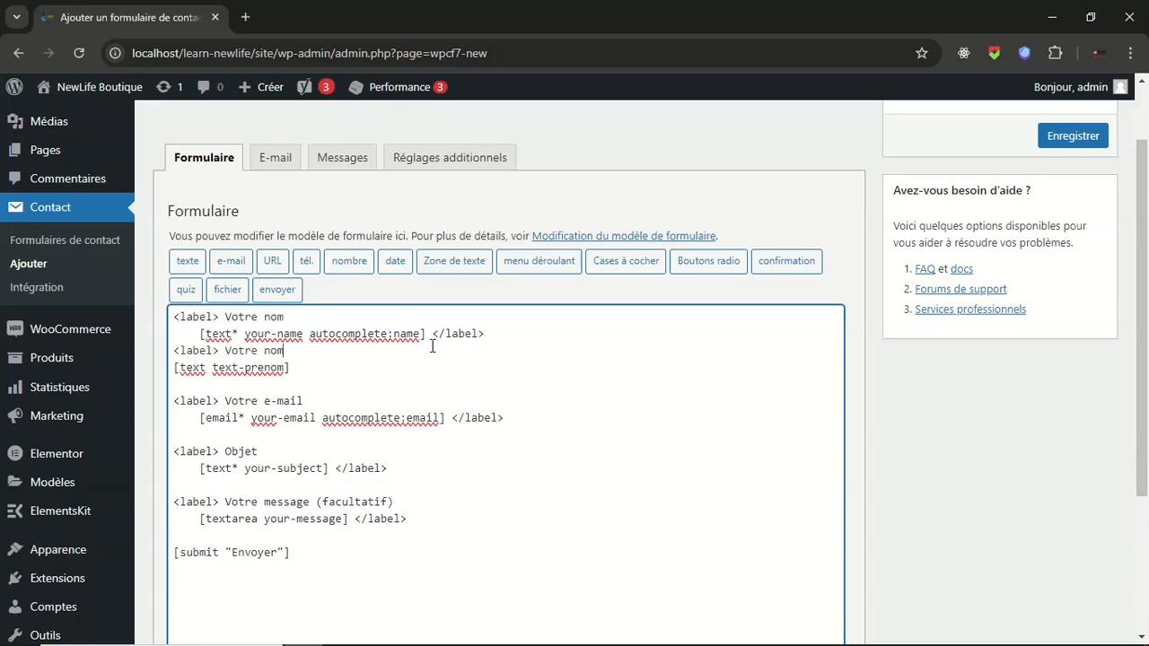
pyautogui.moveTo(432, 334); pyautogui.dragTo(506, 335)
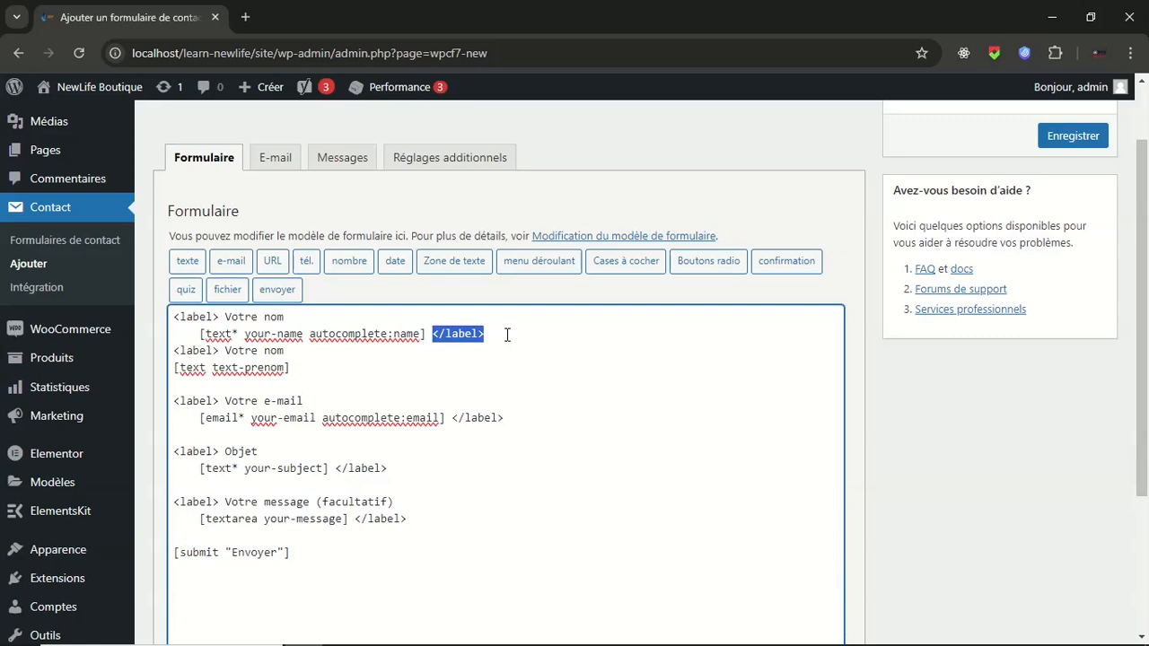
pyautogui.click(351, 370)
pyautogui.write('</label>')
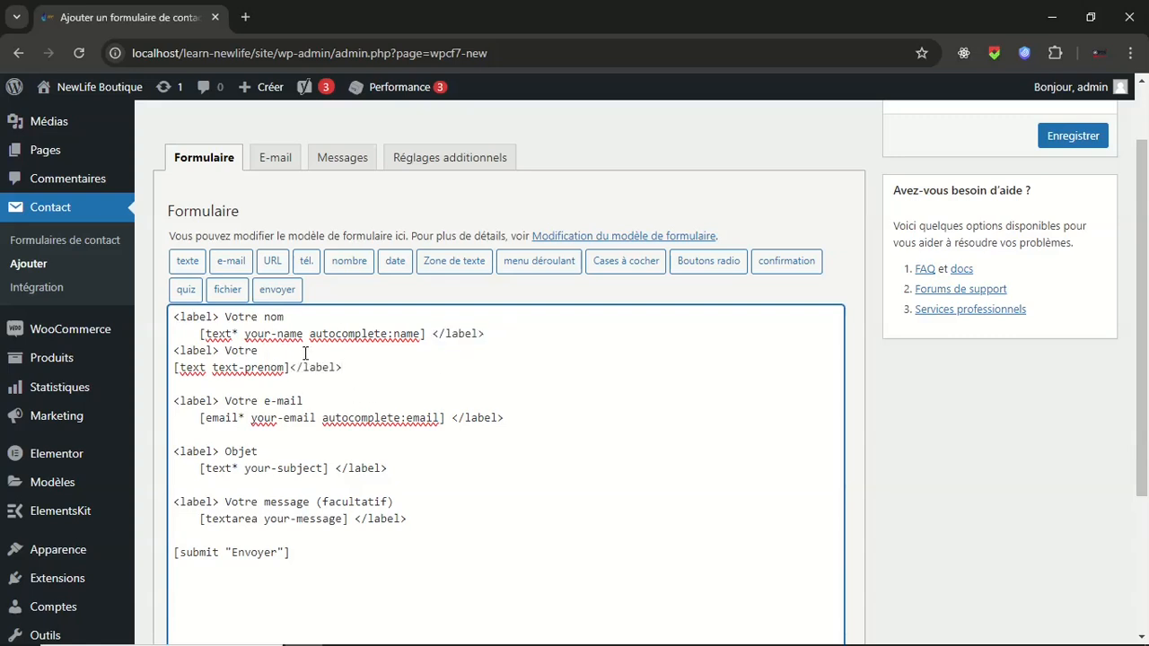
pyautogui.write('prénom')
pyautogui.press('Home')
pyautogui.press('Return')
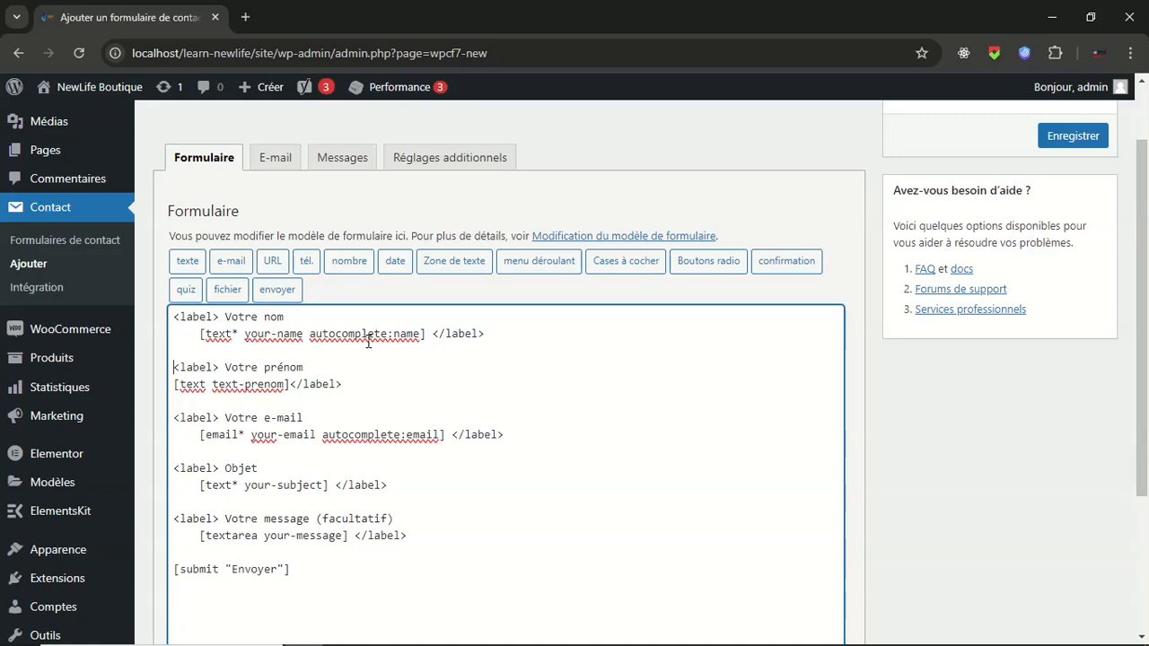
# Rename the "Votre nom" field tag to text-nom in the form template.
pyautogui.doubleClick(298, 334)
pyautogui.press('BackSpace')
pyautogui.press('BackSpace')
pyautogui.press('BackSpace')
pyautogui.press('BackSpace')
pyautogui.press('BackSpace')
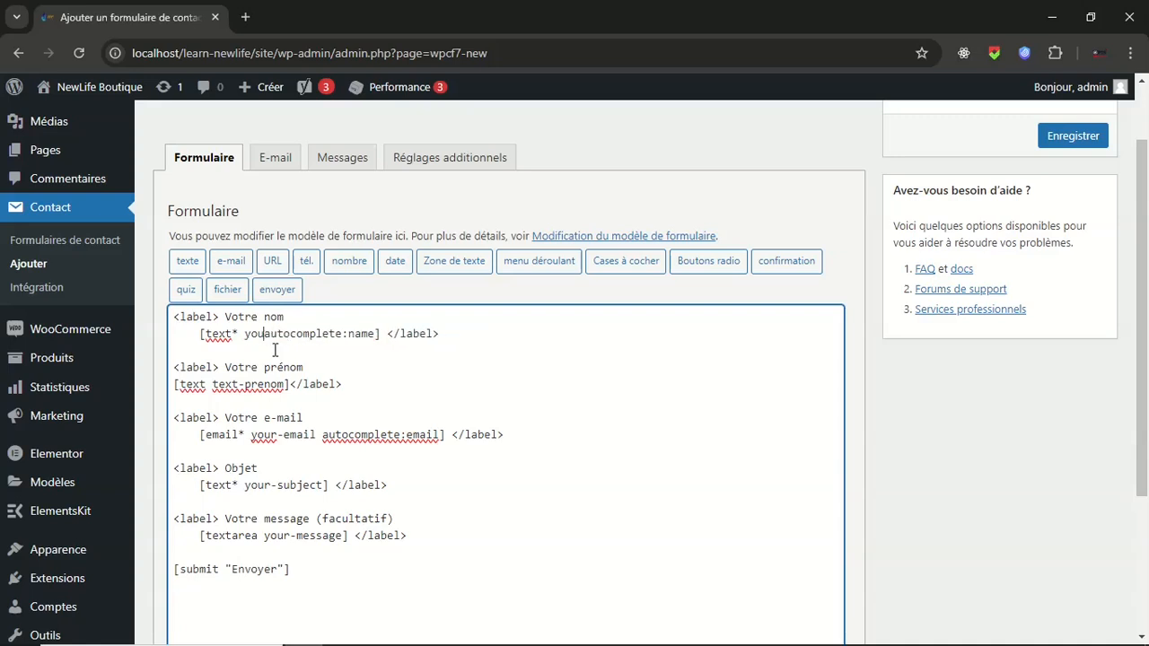
pyautogui.press('BackSpace')
pyautogui.write('text-nom')
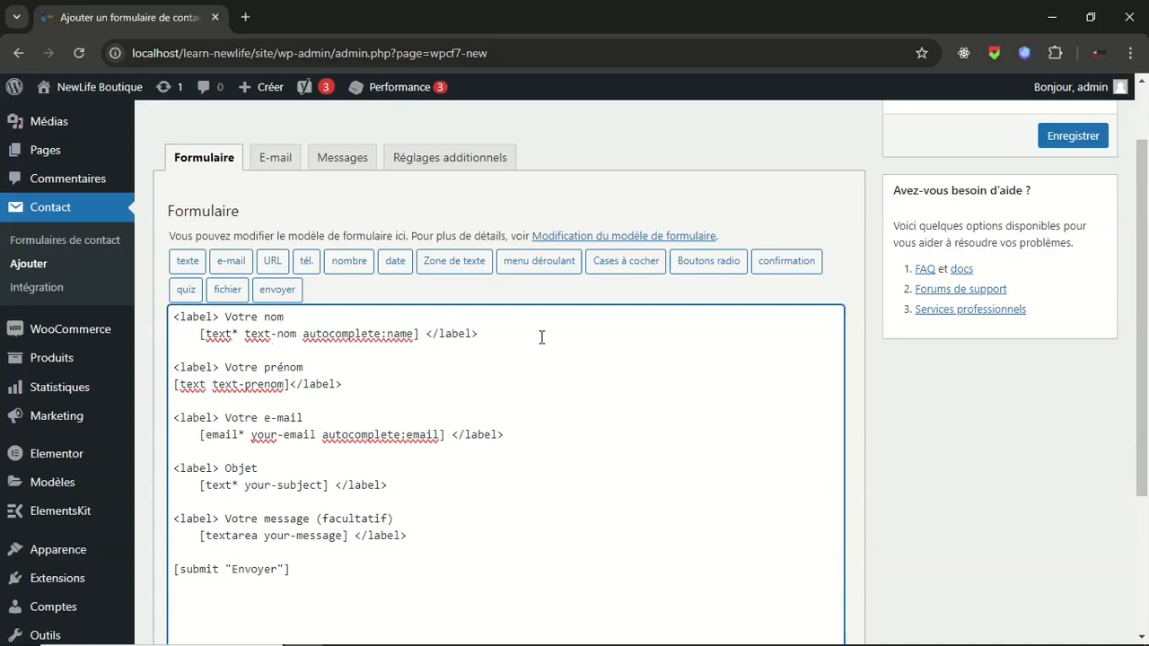
pyautogui.doubleClick(408, 334)
pyautogui.write('text-nom')
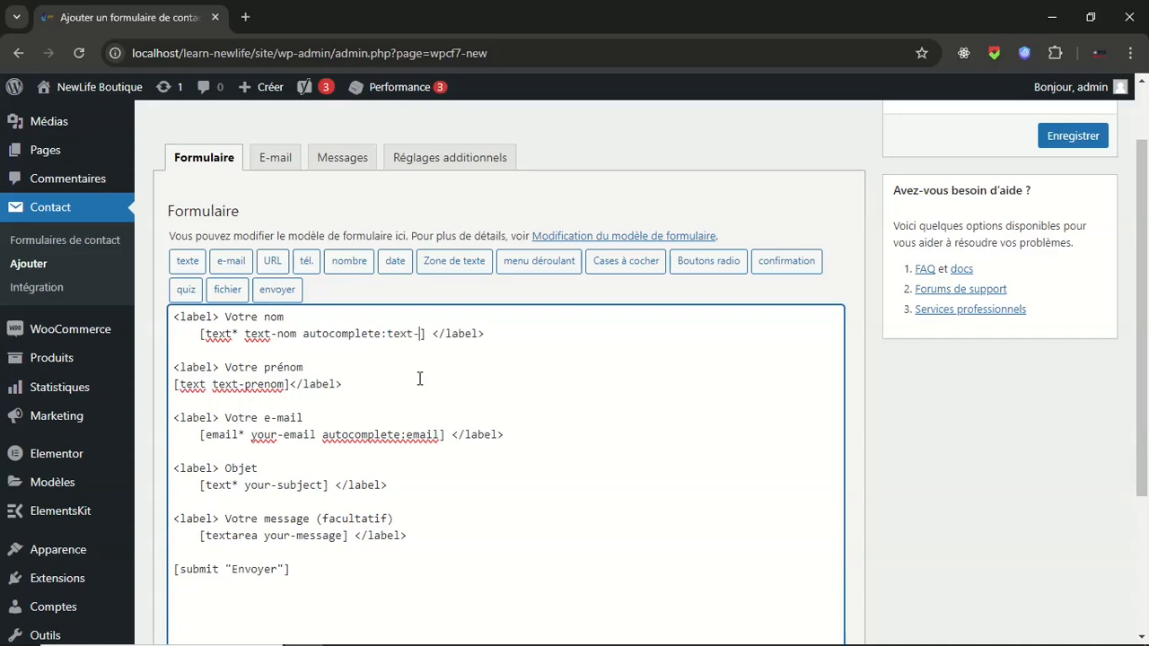
pyautogui.click(395, 376)
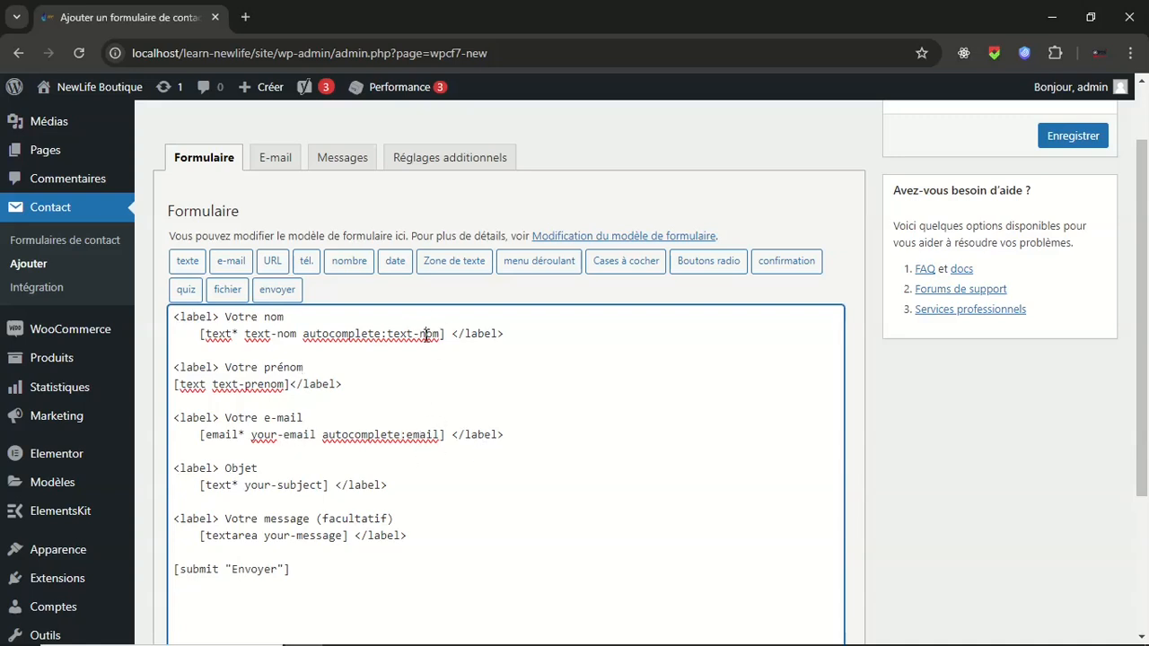
pyautogui.click(473, 367)
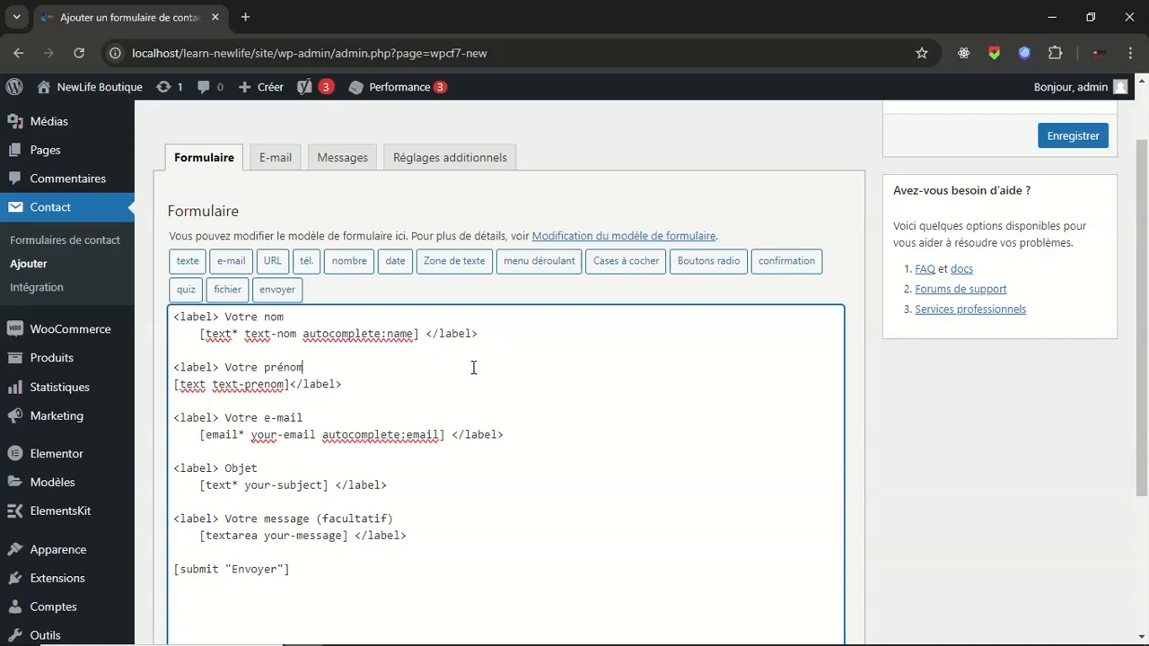
# Undo the renaming of the "Votre nom" field tag in the form template.
pyautogui.hotkey('ctrl', 'z')
pyautogui.click(429, 379)
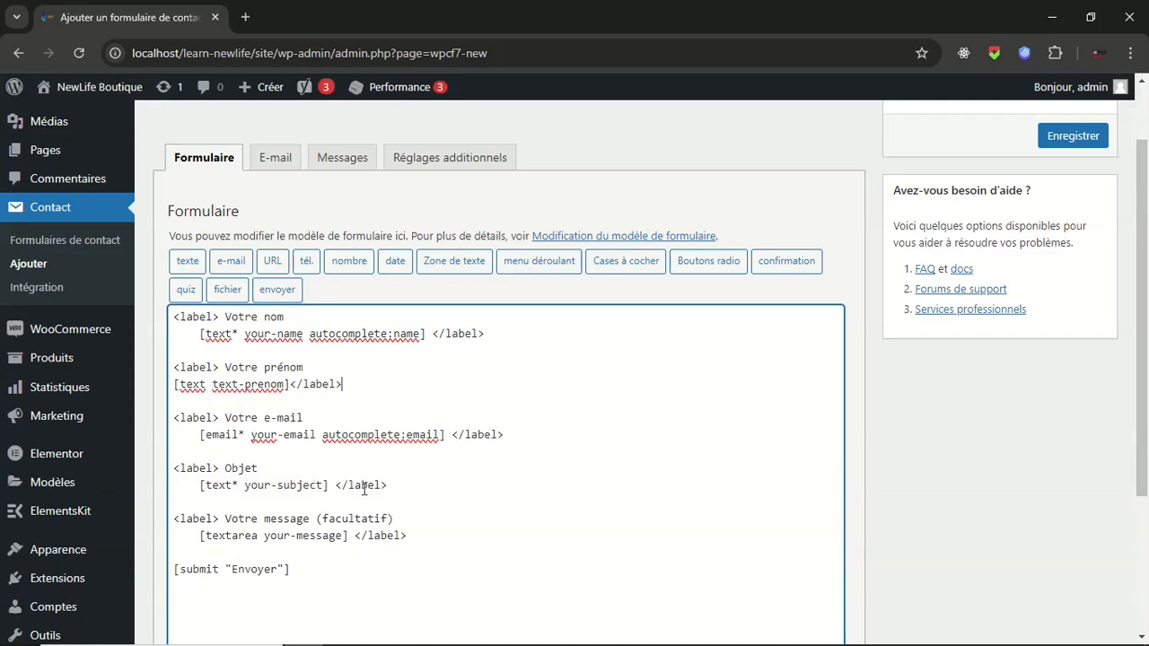
pyautogui.scroll(-2, 426, 491)
pyautogui.scroll(1, 423, 490)
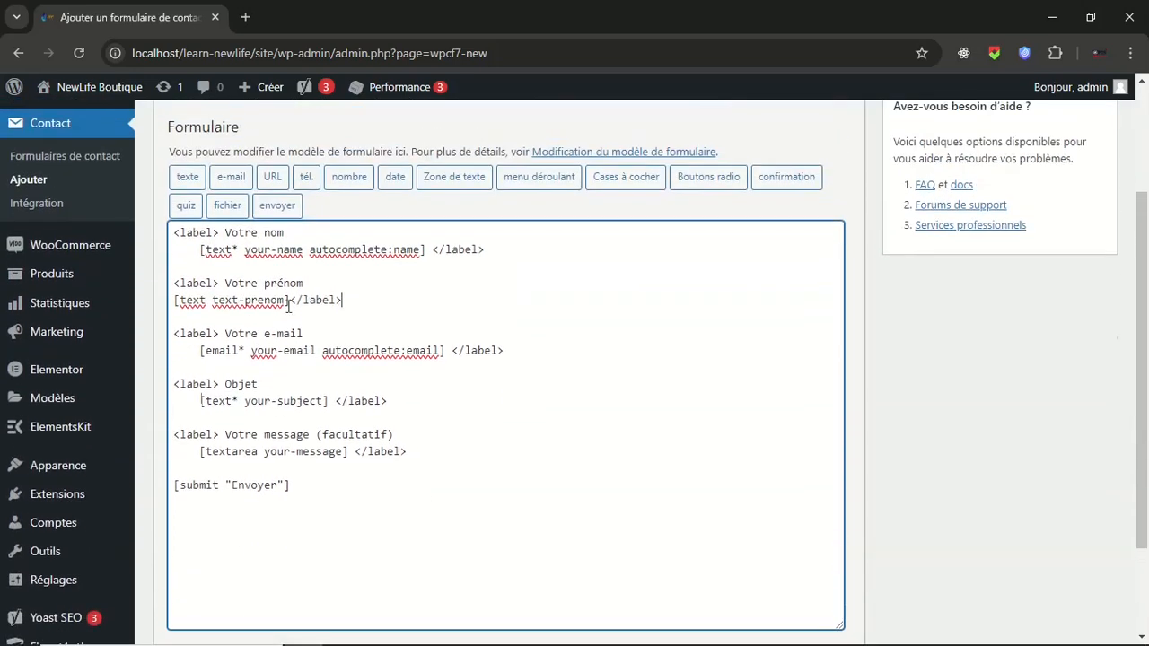
pyautogui.click(260, 301)
pyautogui.scroll(2, 523, 464)
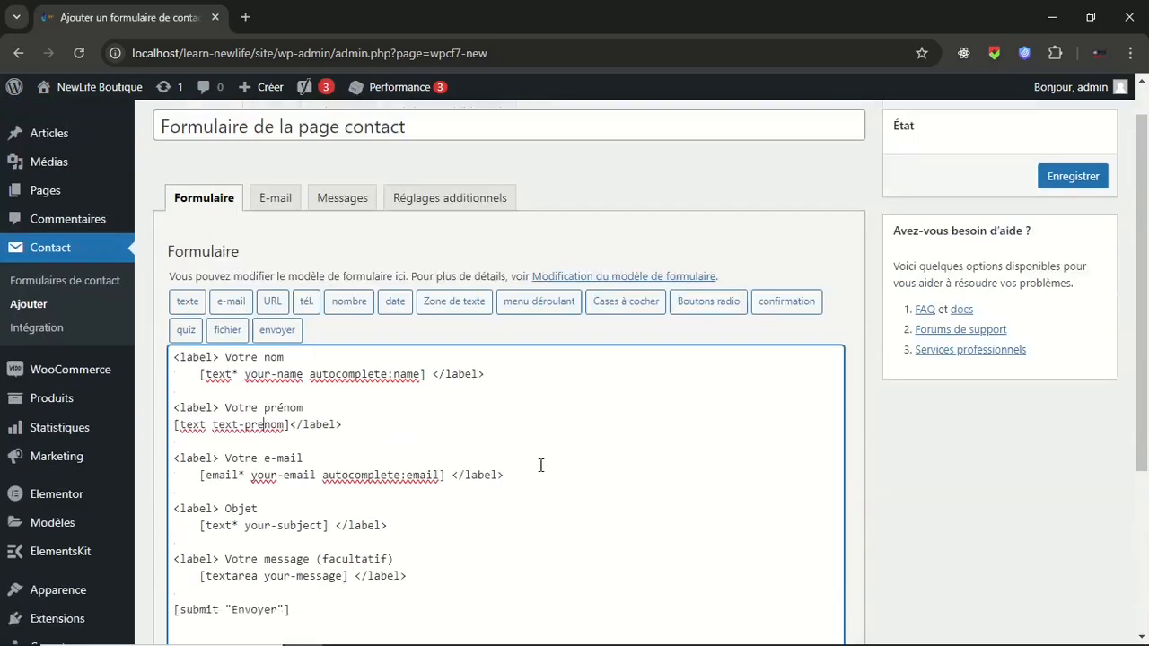
# Change the submit tag's text to "Soumettre le message" and save the contact form.
pyautogui.scroll(-3, 273, 402)
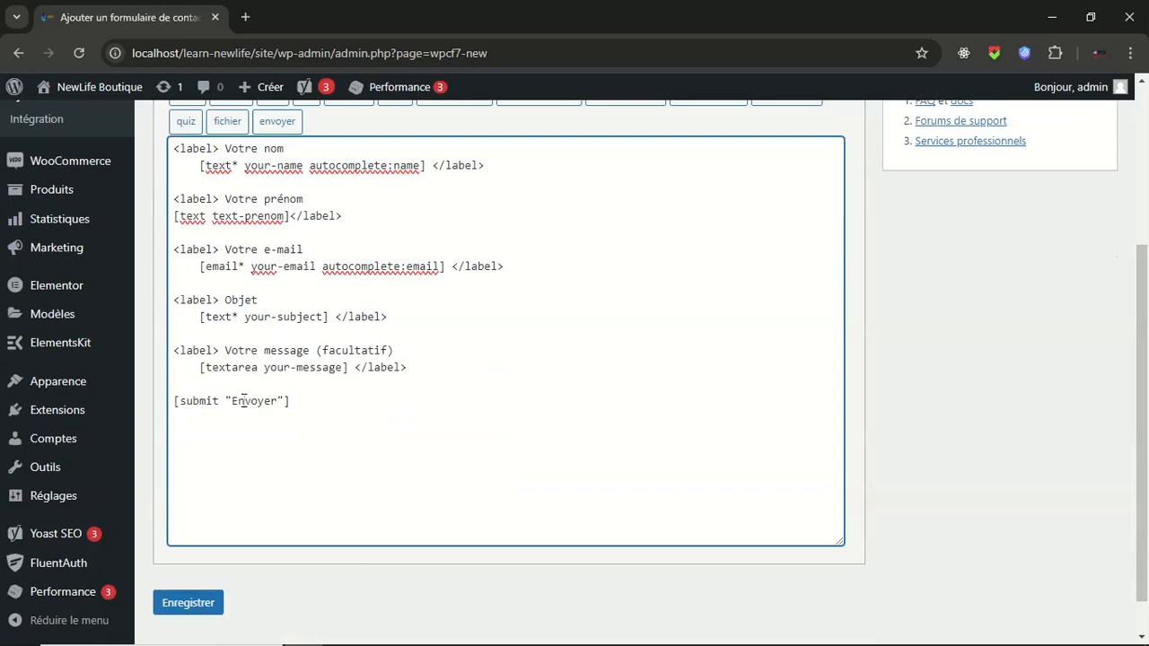
pyautogui.doubleClick(243, 402)
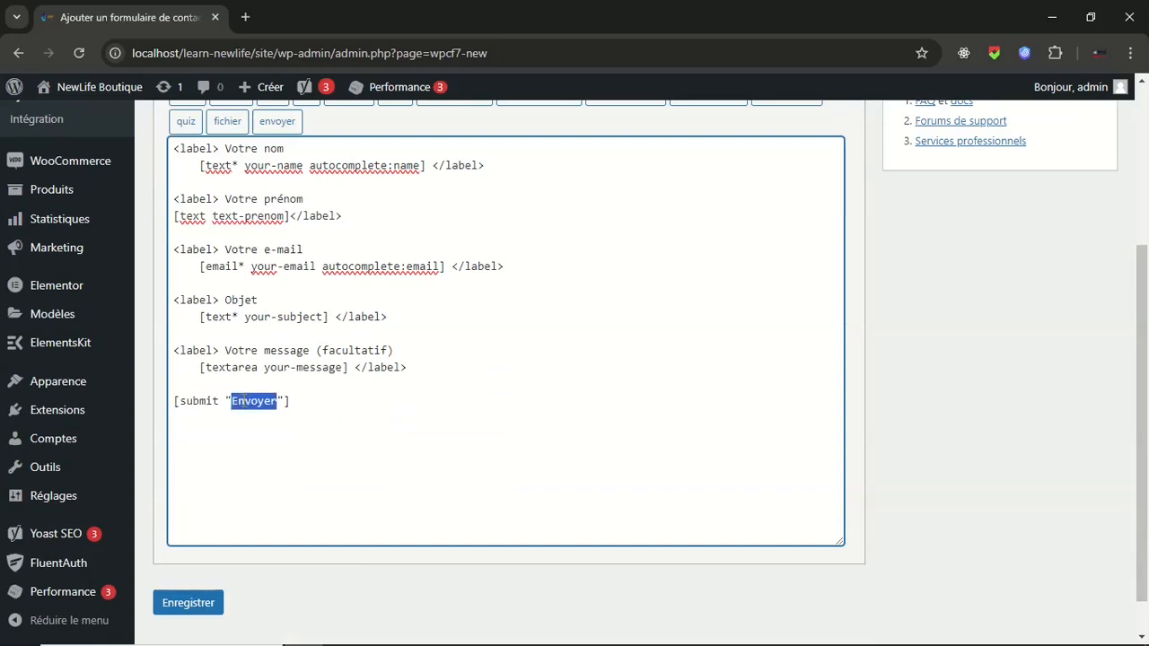
pyautogui.write('S')
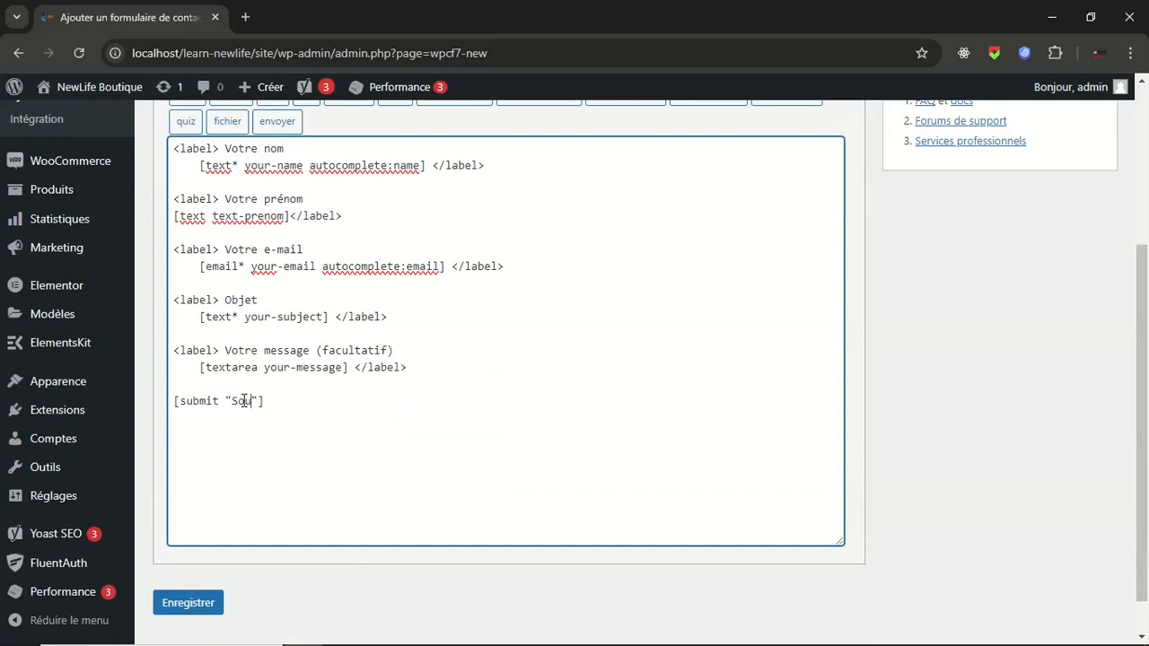
pyautogui.write('oumettre le message')
pyautogui.click(184, 605)
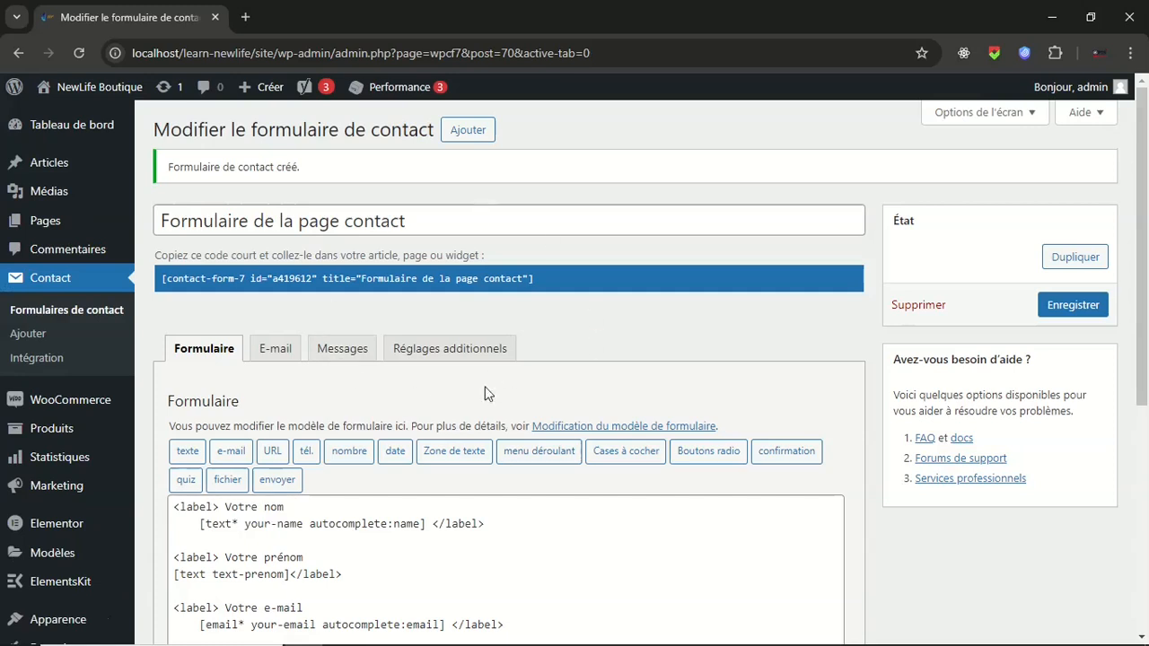
# Review the form's e-mail settings, including the recipient, sender, subject, additional headers and message body.
pyautogui.click(279, 352)
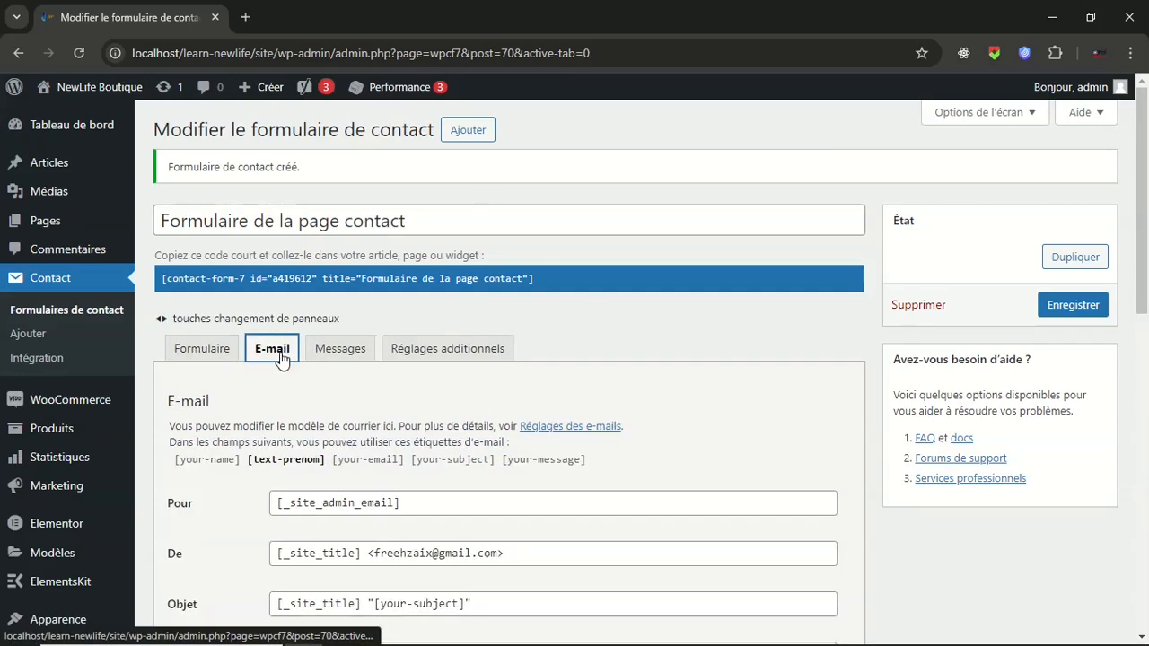
pyautogui.scroll(-1, 552, 435)
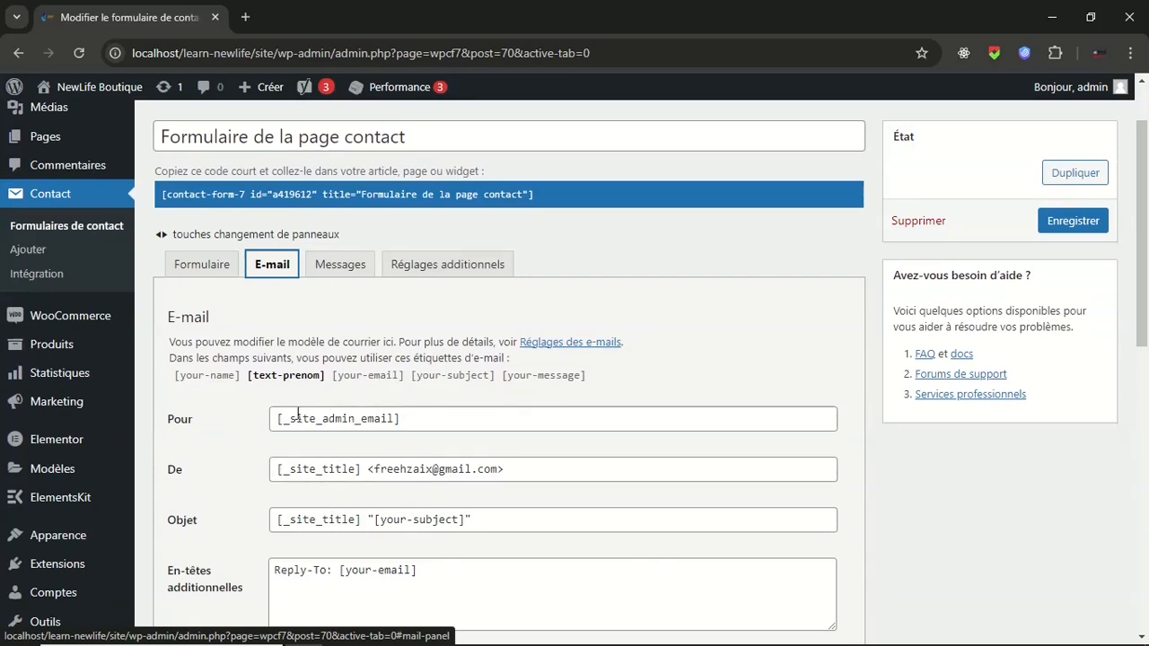
pyautogui.moveTo(290, 419); pyautogui.dragTo(402, 419)
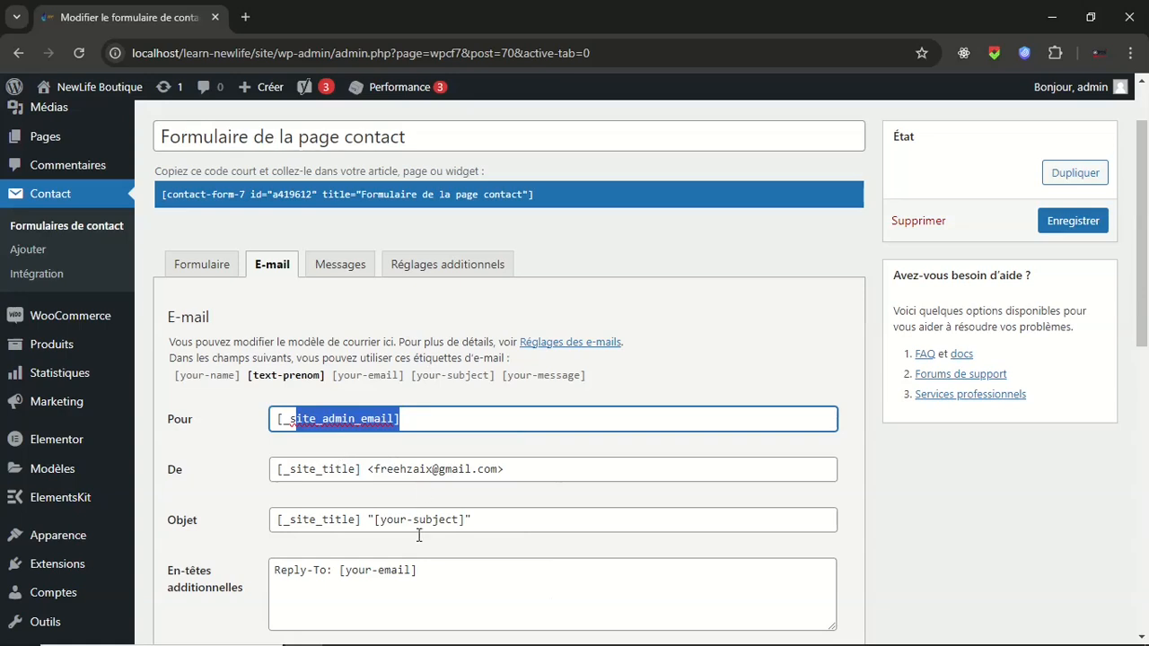
pyautogui.scroll(-2, 390, 561)
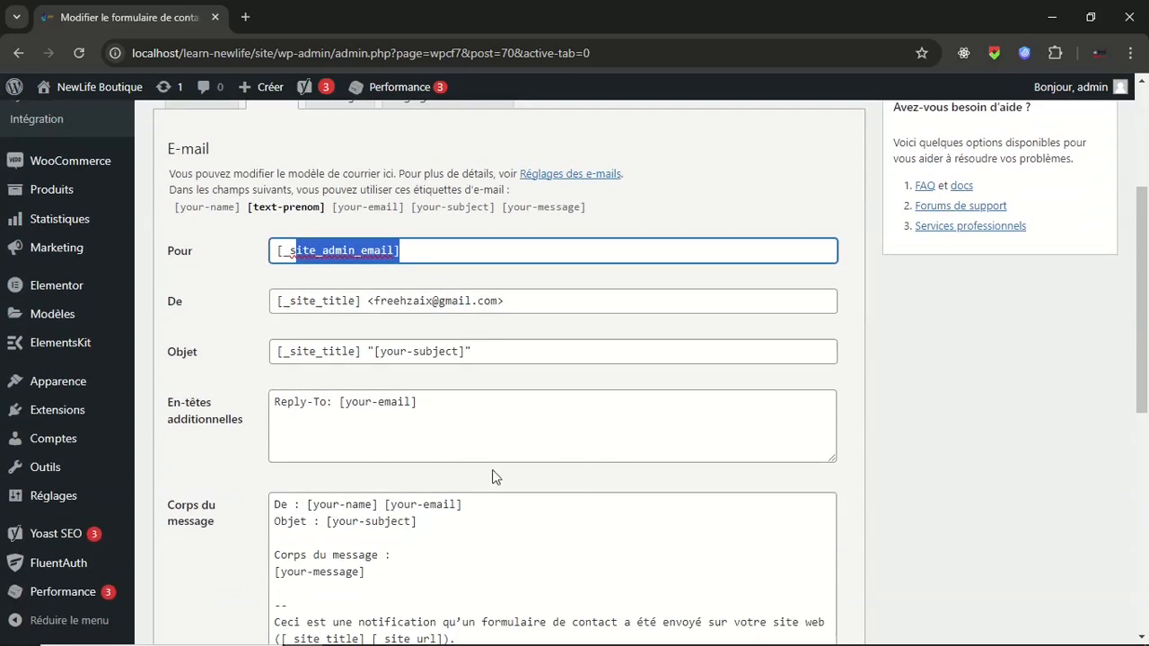
pyautogui.scroll(-1, 631, 410)
pyautogui.scroll(1, 631, 410)
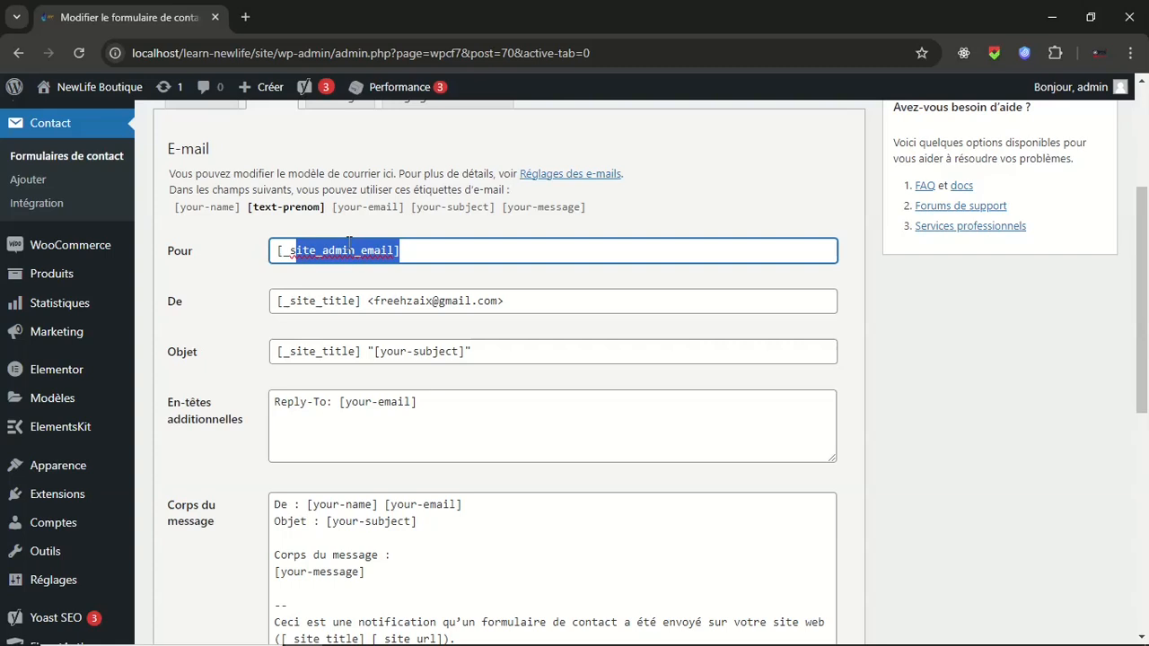
pyautogui.scroll(-4, 356, 314)
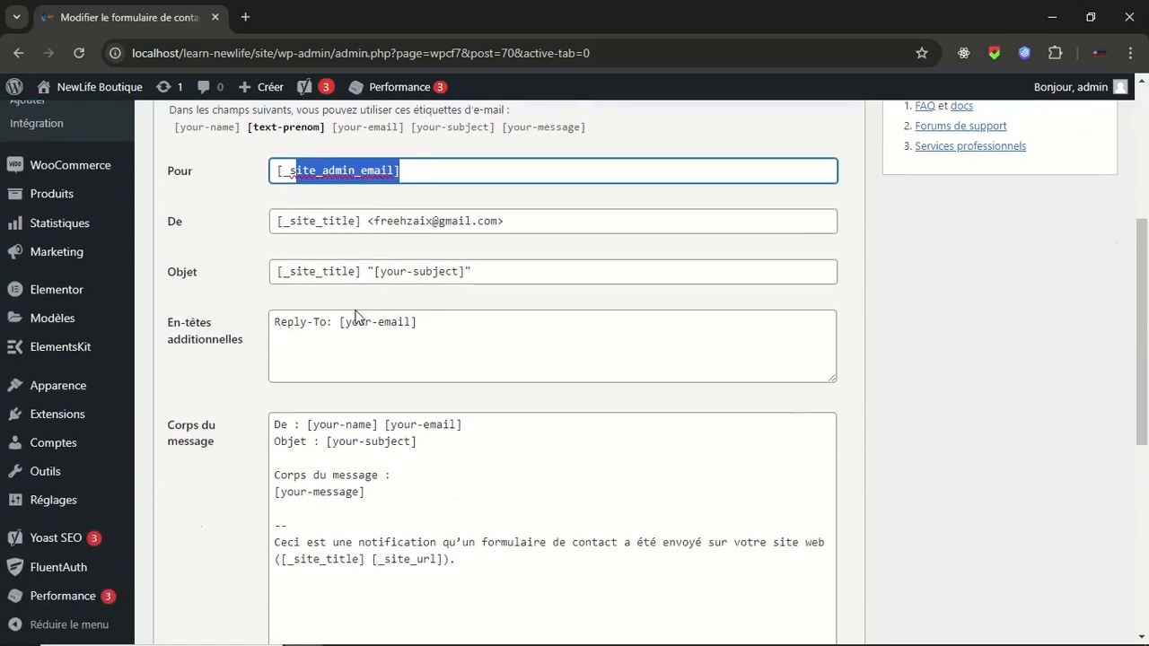
pyautogui.scroll(6, 356, 311)
pyautogui.scroll(1, 356, 311)
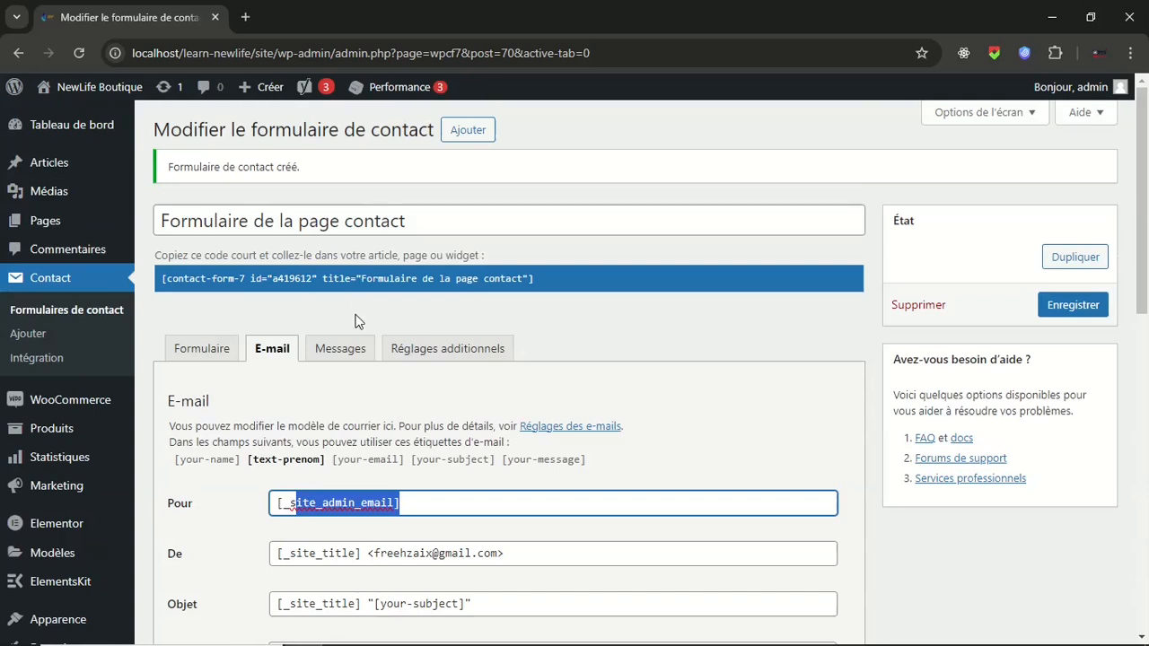
# Copy the full shortcode of the form "Formulaire de la page contact".
pyautogui.click(163, 278)
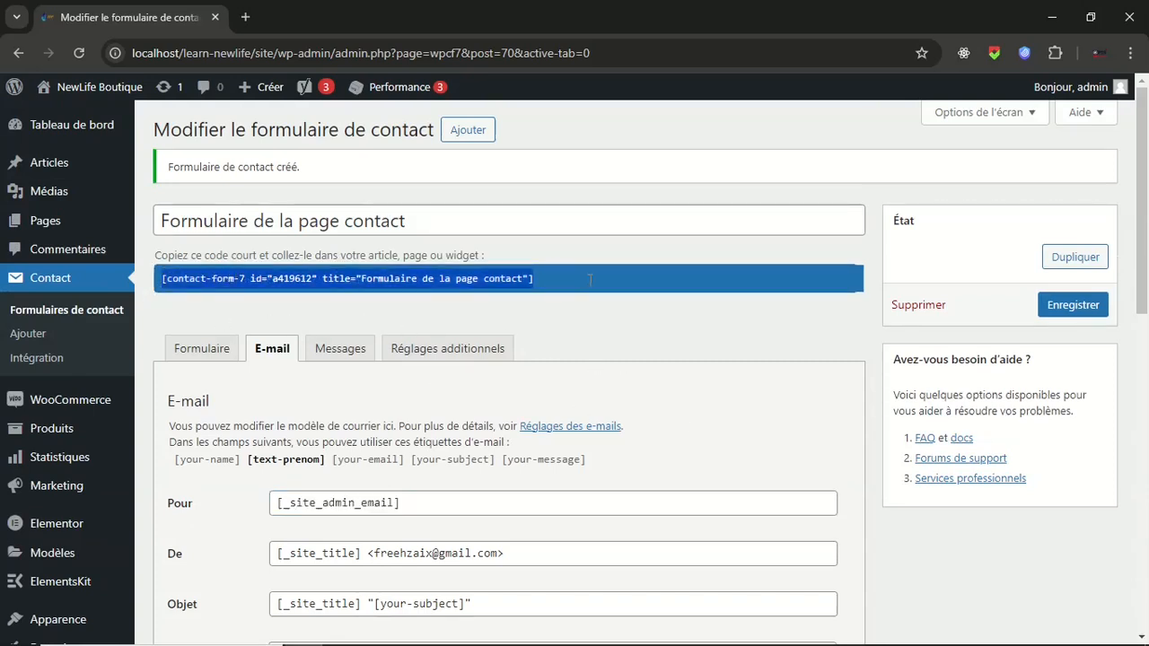
pyautogui.click(539, 280)
pyautogui.moveTo(538, 280); pyautogui.dragTo(155, 279)
pyautogui.rightClick(185, 279)
pyautogui.click(257, 296)
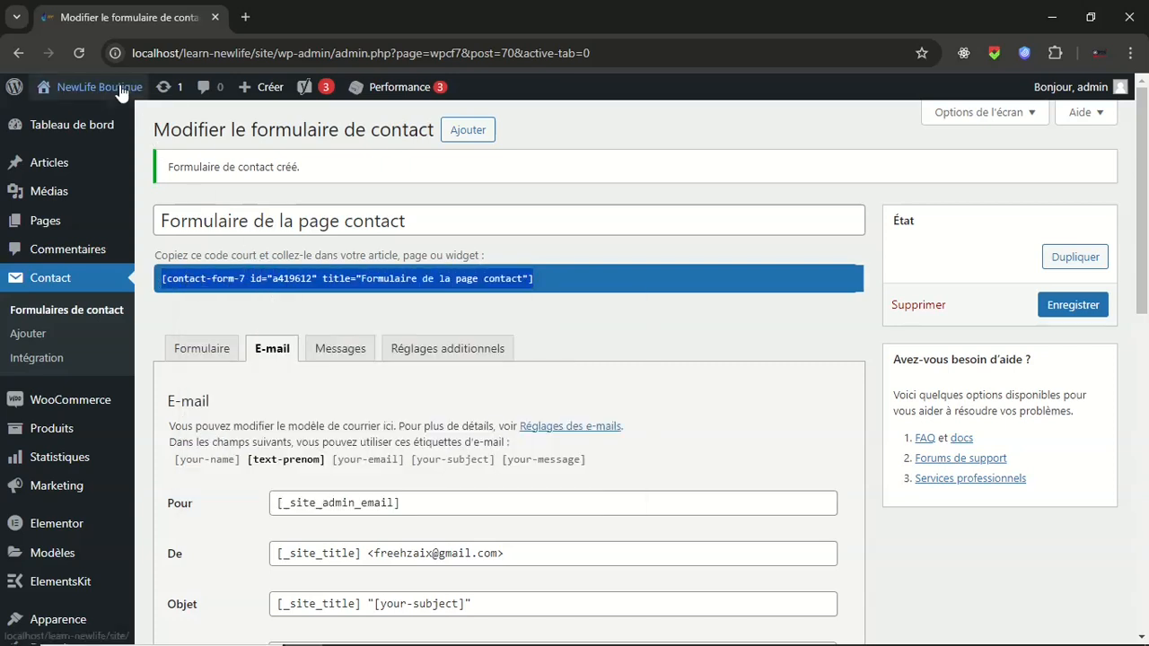
# Visit the live site, go to its Contact page and open that page for editing.
pyautogui.moveTo(99, 87)
pyautogui.click(94, 118)
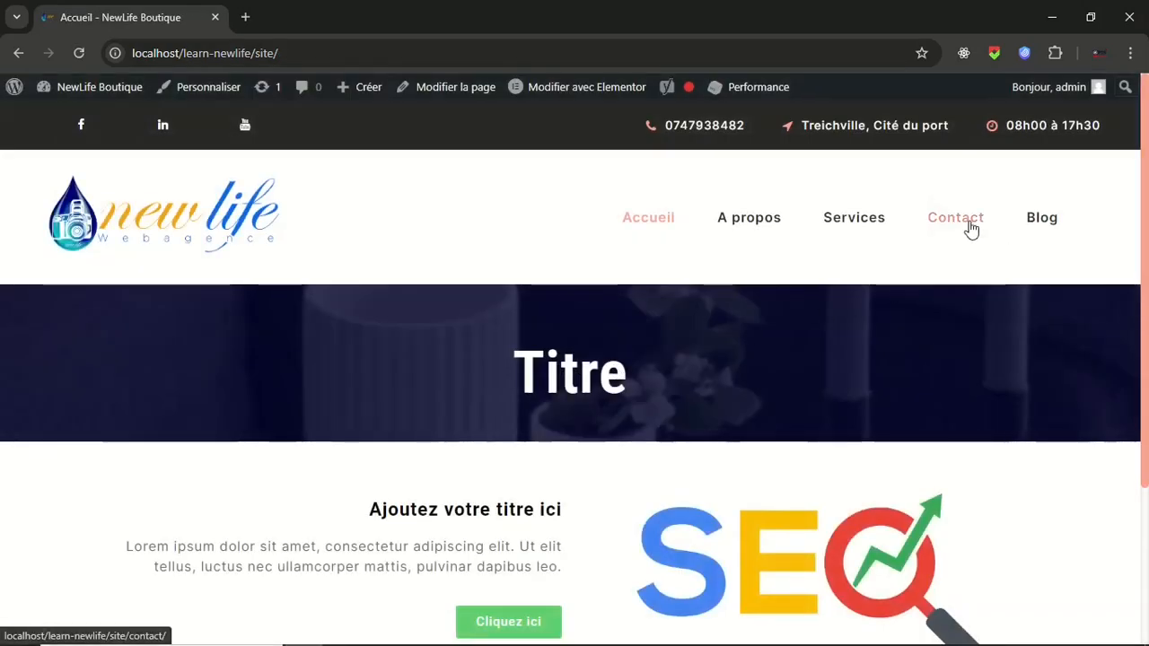
pyautogui.click(970, 230)
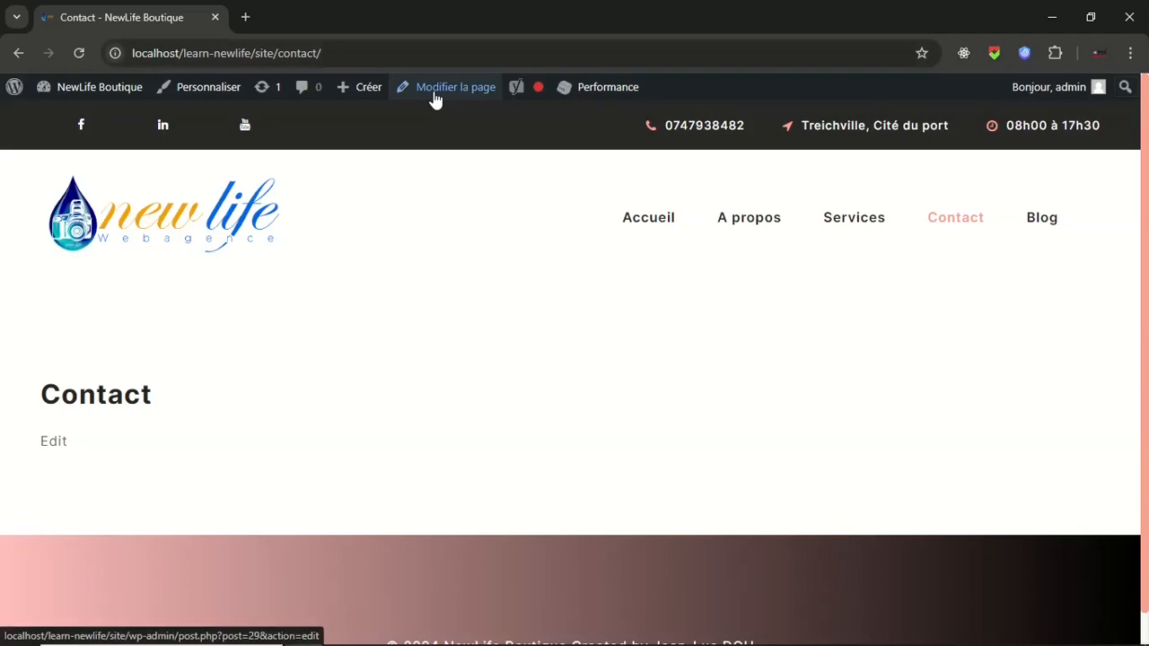
pyautogui.click(435, 99)
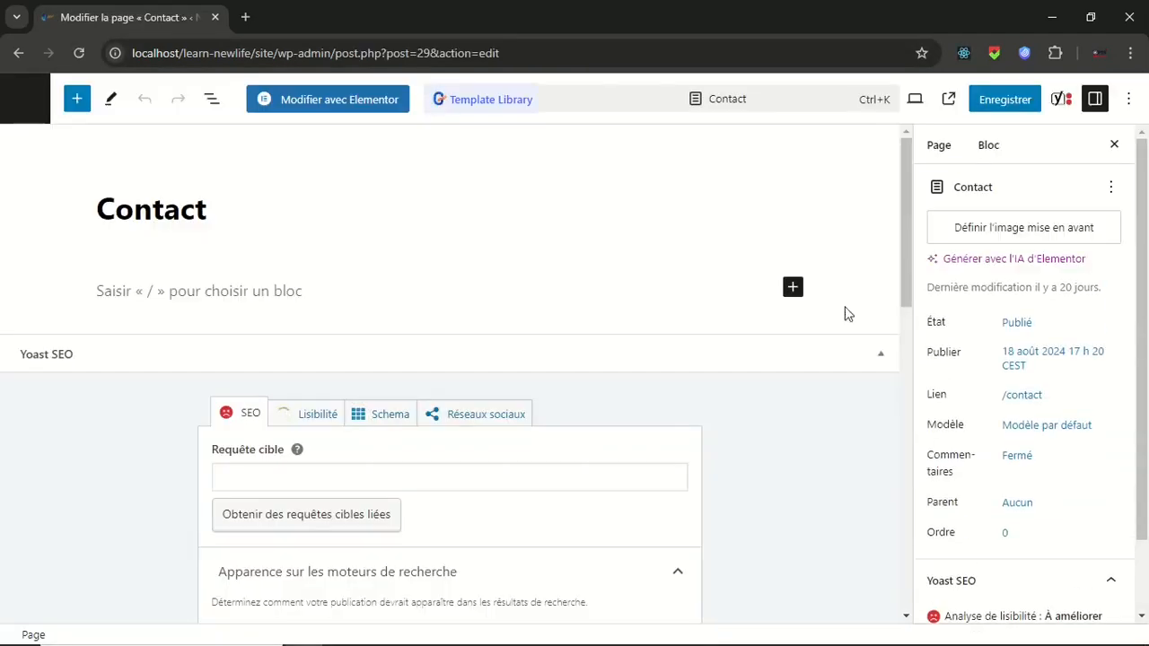
# Set the Contact page's template to "Elementor pleine largeur" and save the page.
pyautogui.click(1043, 437)
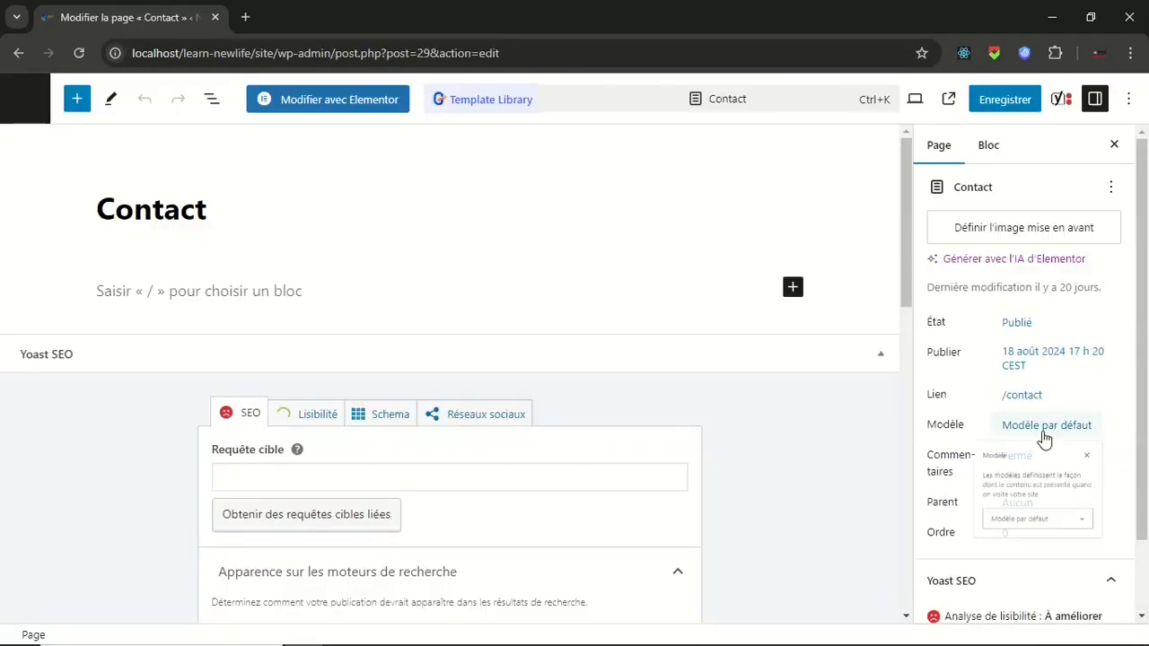
pyautogui.click(974, 574)
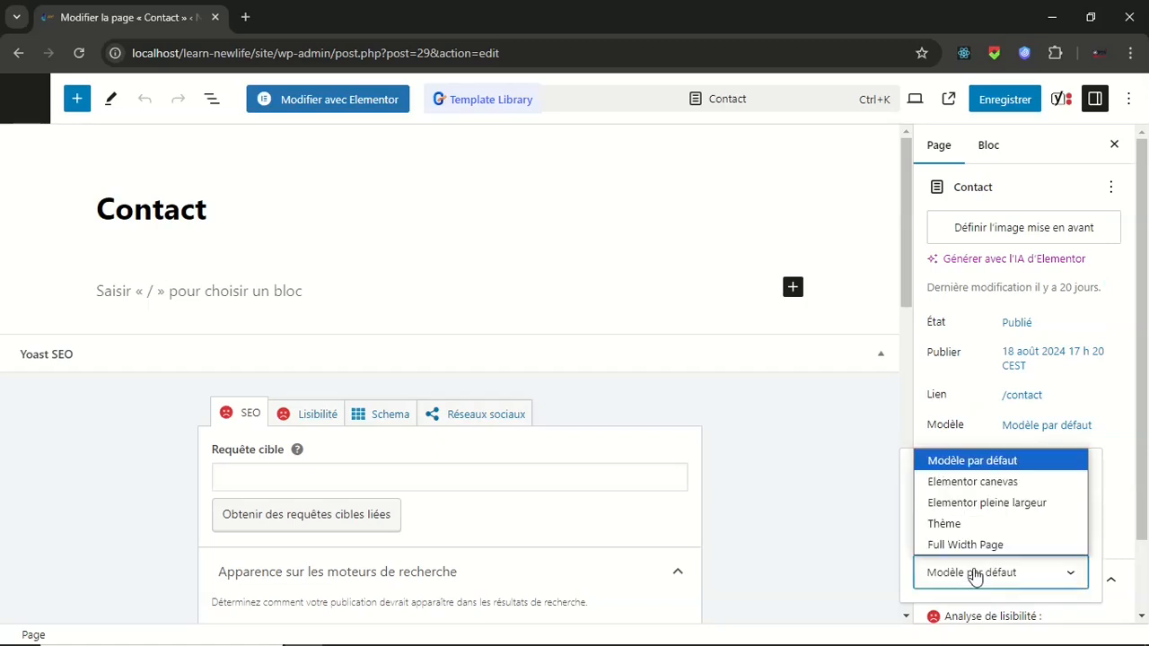
pyautogui.click(987, 506)
pyautogui.click(1001, 102)
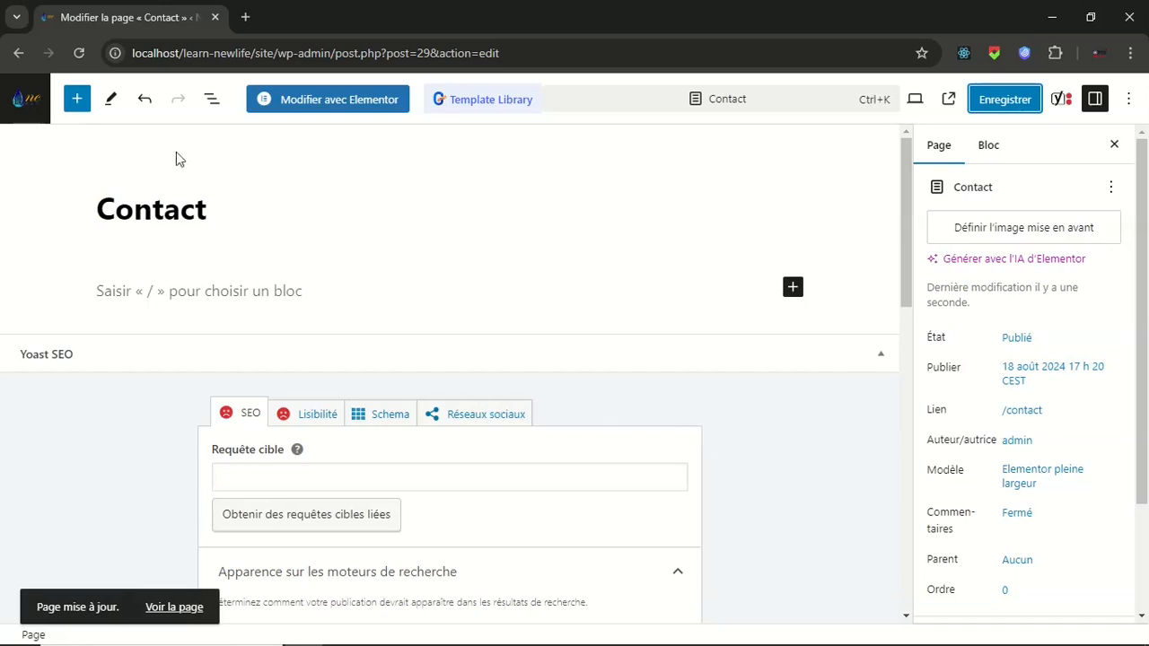
# Open the Contact page in Elementor and add a single-column Flexbox container.
pyautogui.click(323, 104)
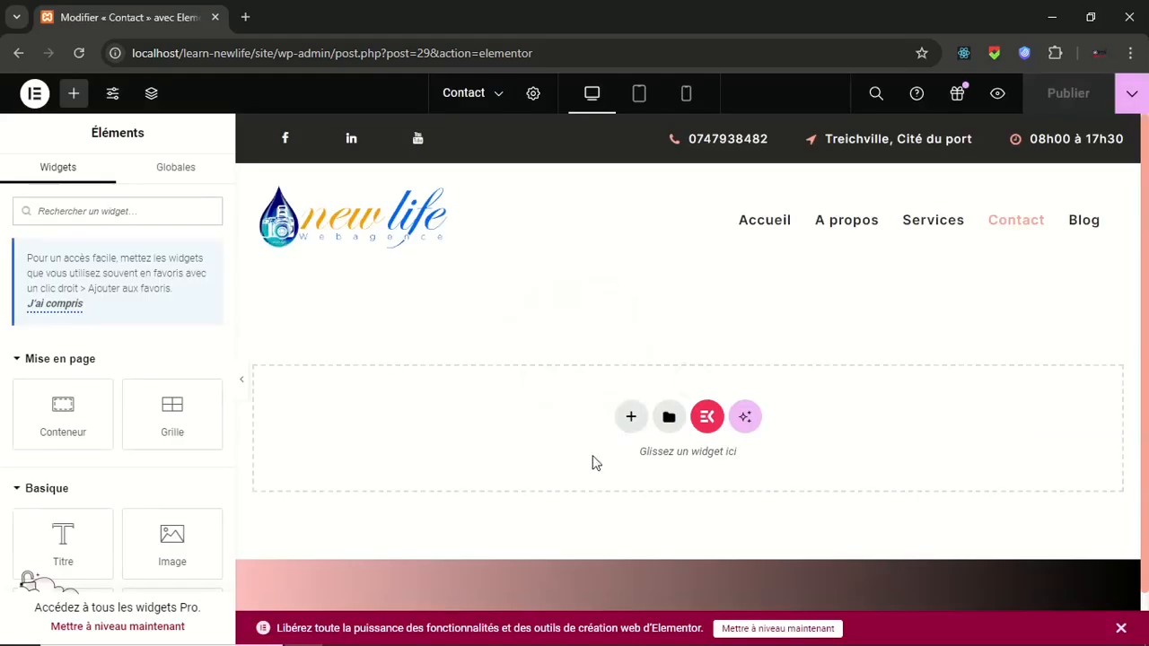
pyautogui.click(630, 420)
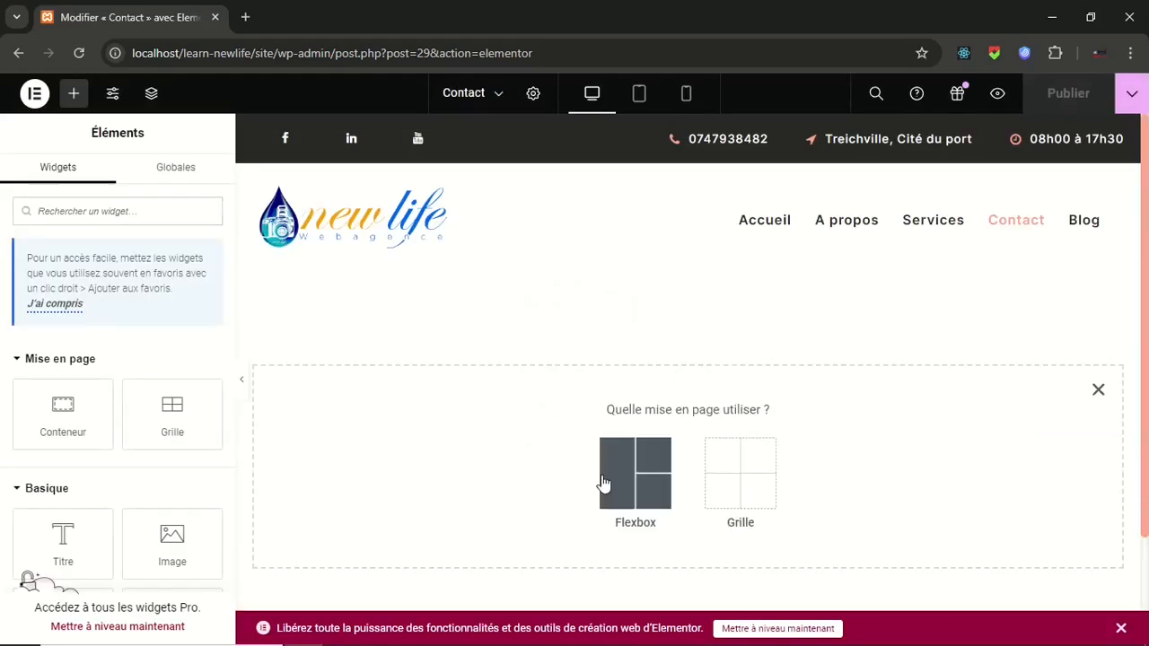
pyautogui.click(603, 483)
pyautogui.click(449, 459)
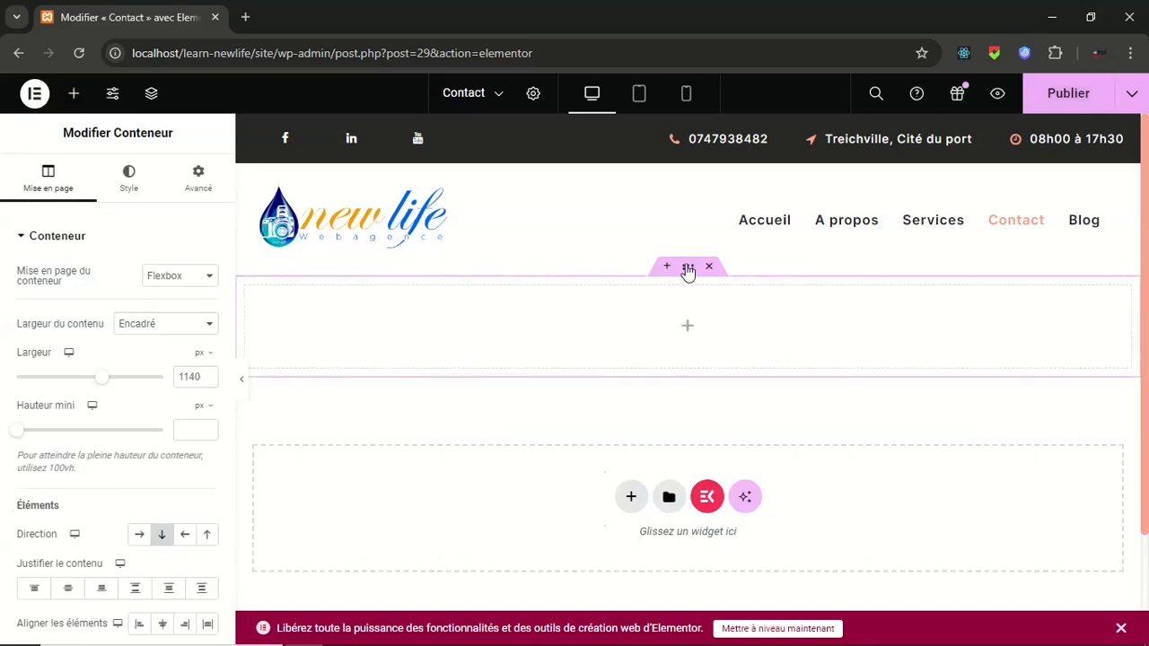
# Give the container a classic background overlay using the image maison.png from the media library.
pyautogui.click(128, 184)
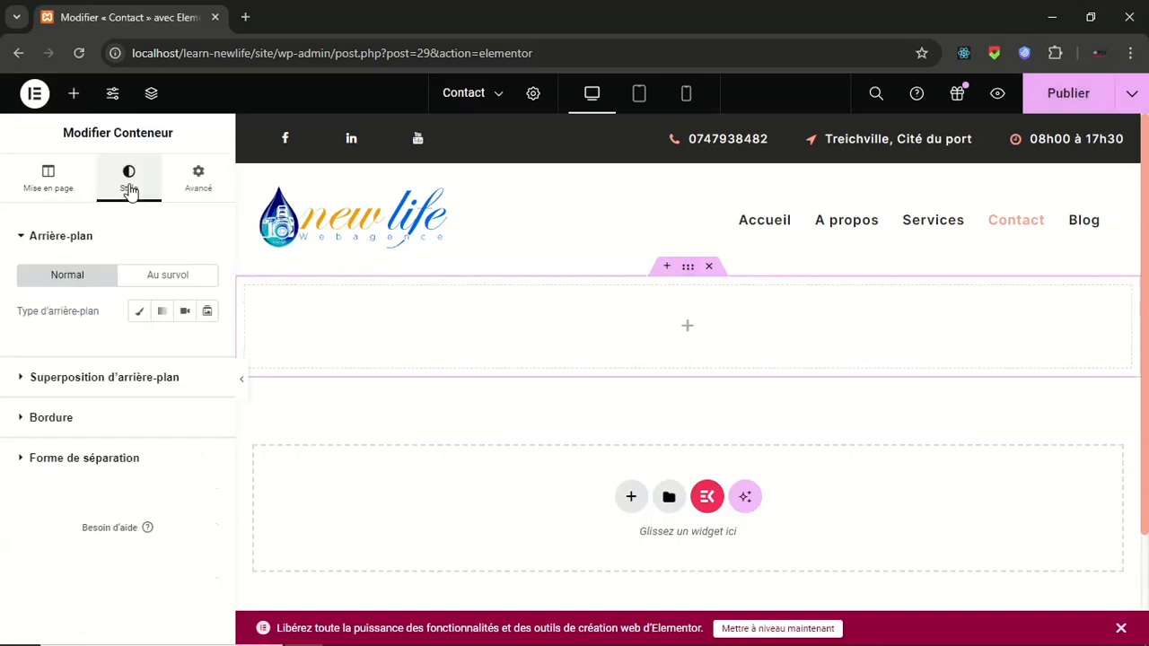
pyautogui.click(142, 312)
pyautogui.click(142, 313)
pyautogui.click(139, 384)
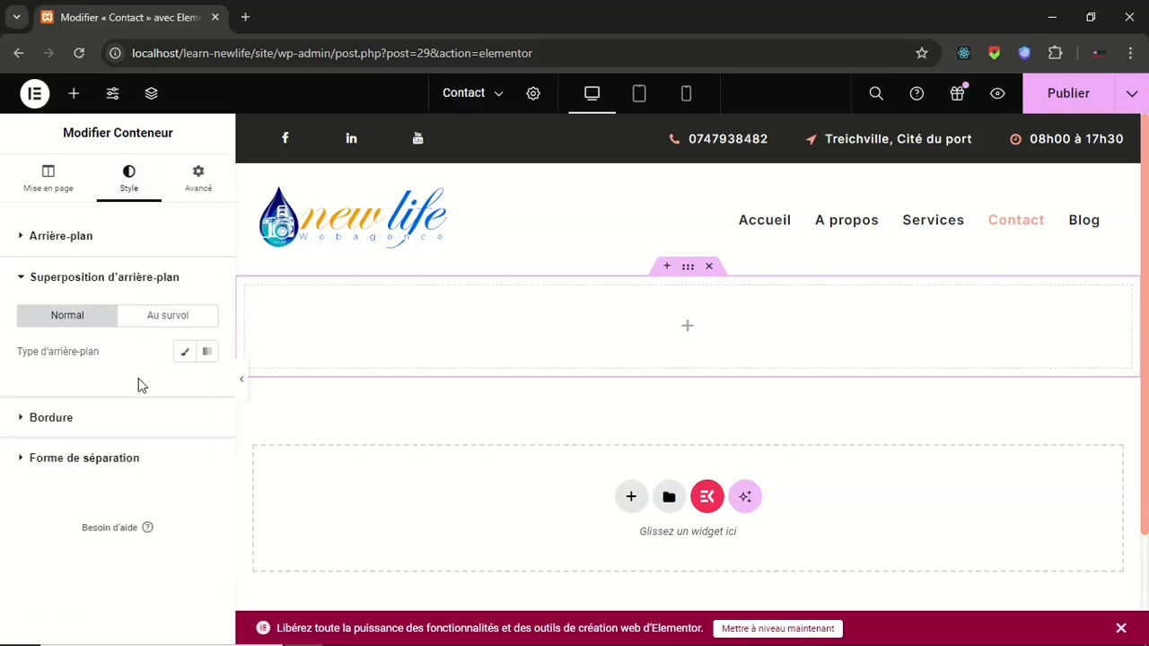
pyautogui.click(184, 351)
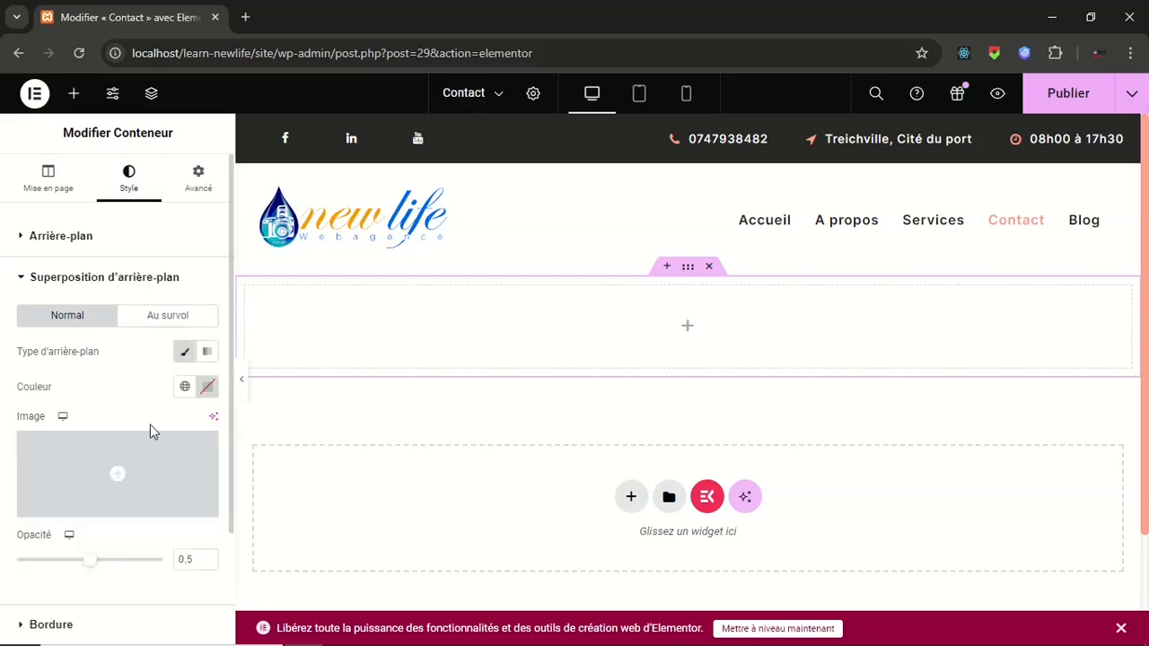
pyautogui.click(131, 479)
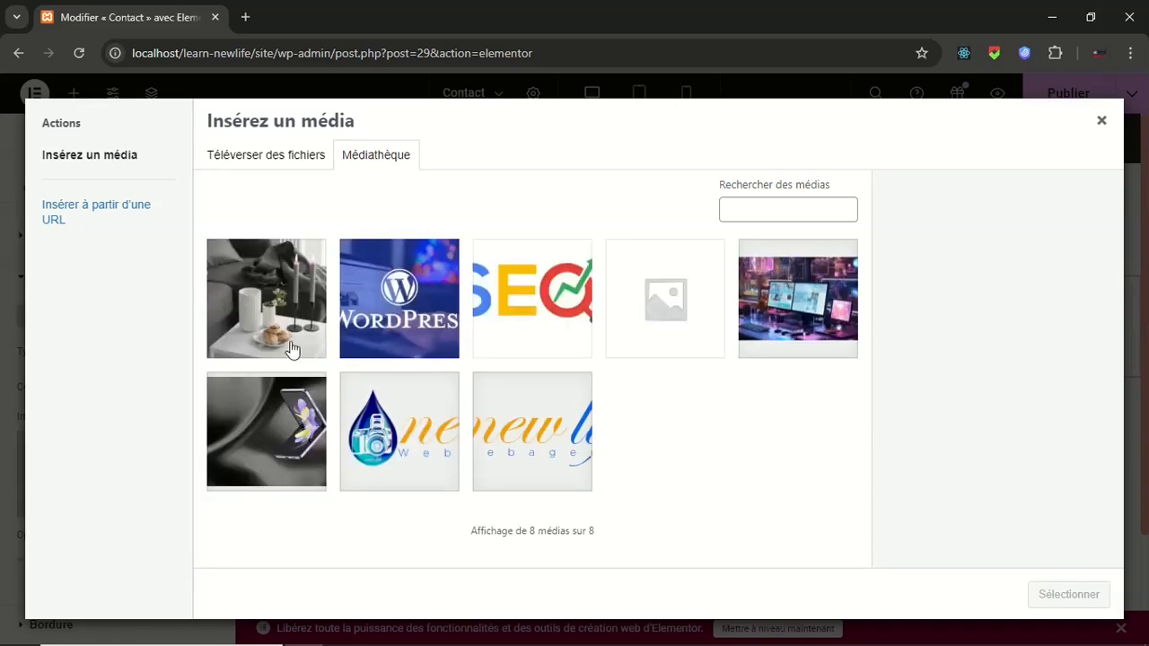
pyautogui.click(278, 319)
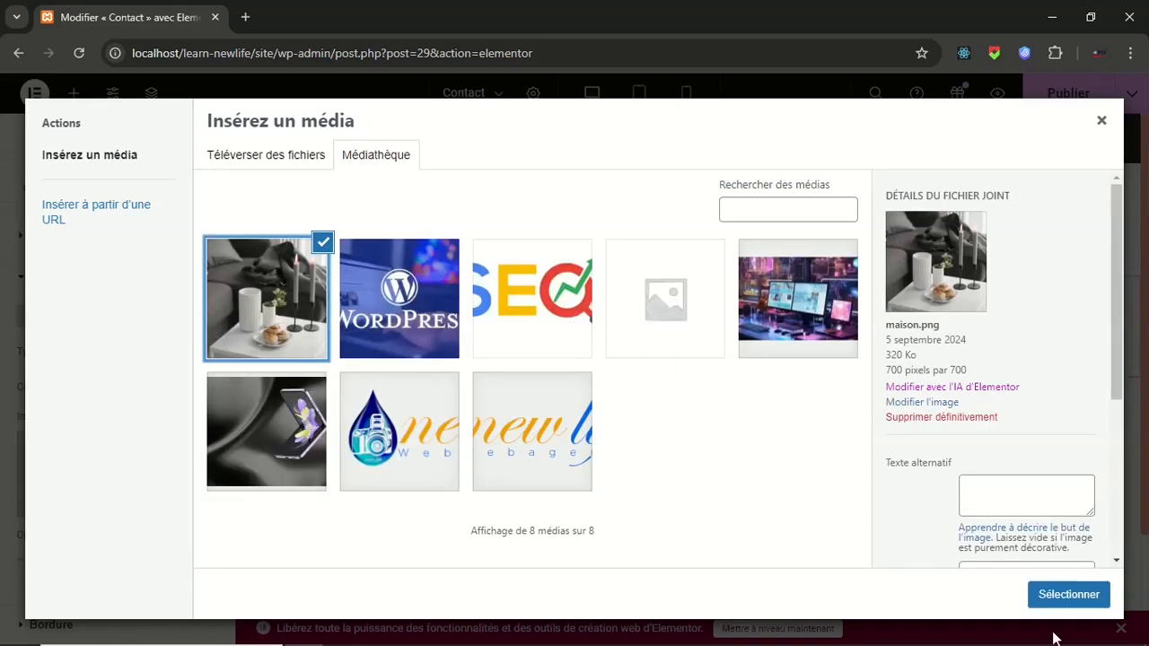
pyautogui.click(1066, 597)
pyautogui.scroll(-1, 123, 490)
pyautogui.scroll(1, 123, 431)
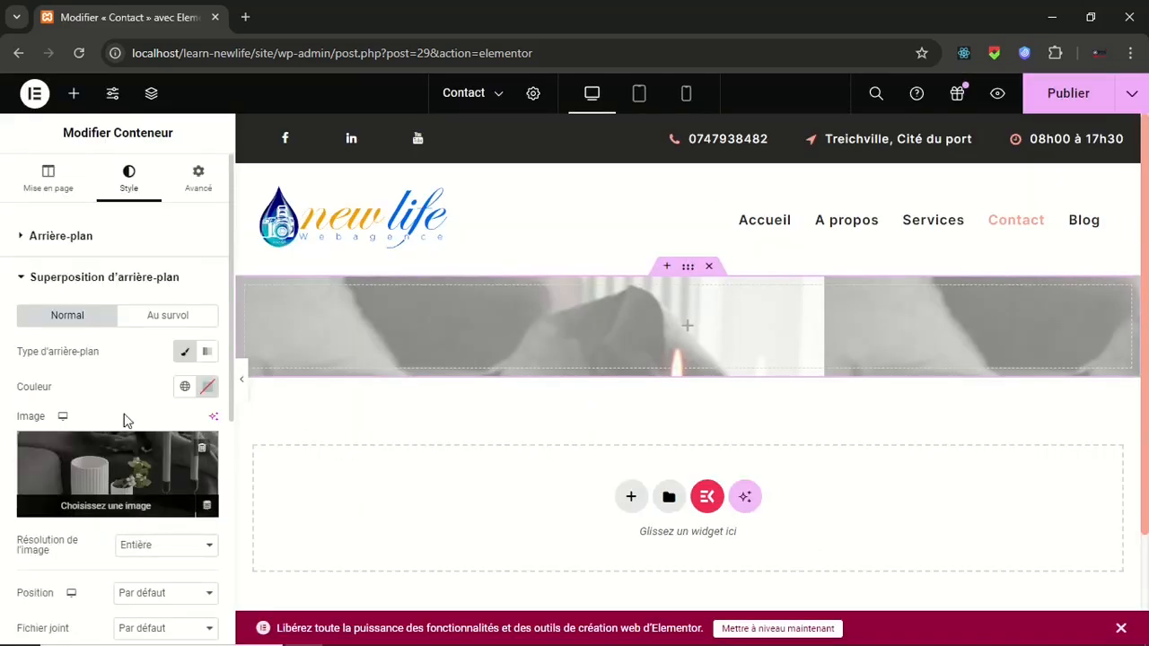
# Set the container's classic background colour to black, #000000.
pyautogui.click(57, 236)
pyautogui.click(140, 311)
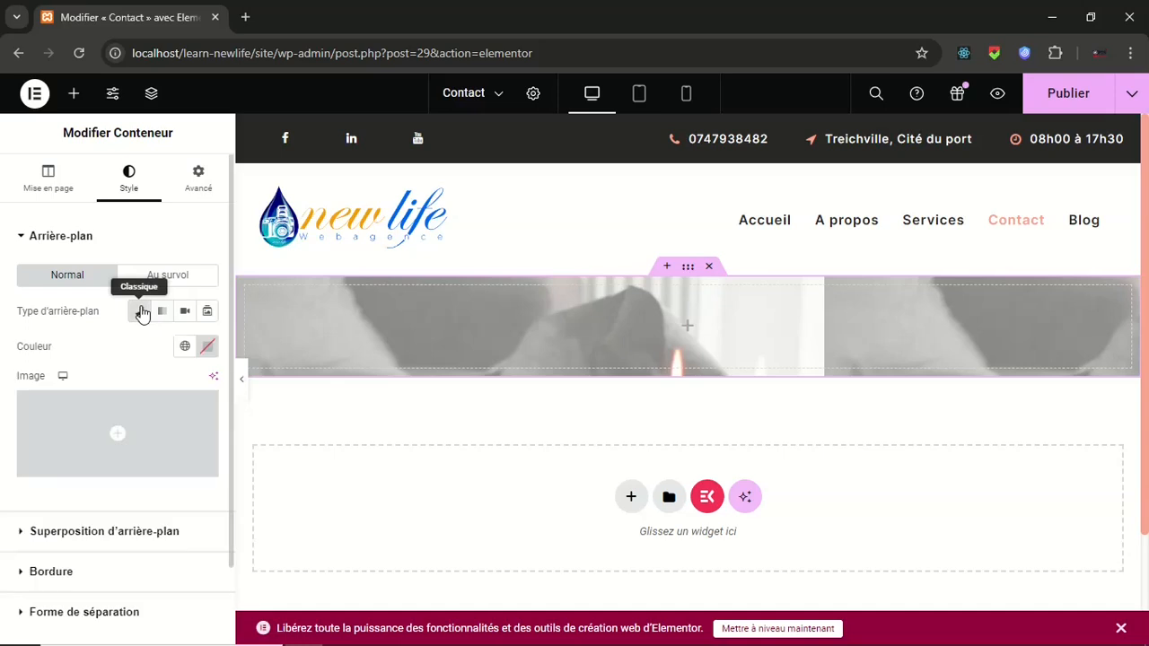
pyautogui.click(207, 347)
pyautogui.moveTo(158, 484); pyautogui.dragTo(80, 585)
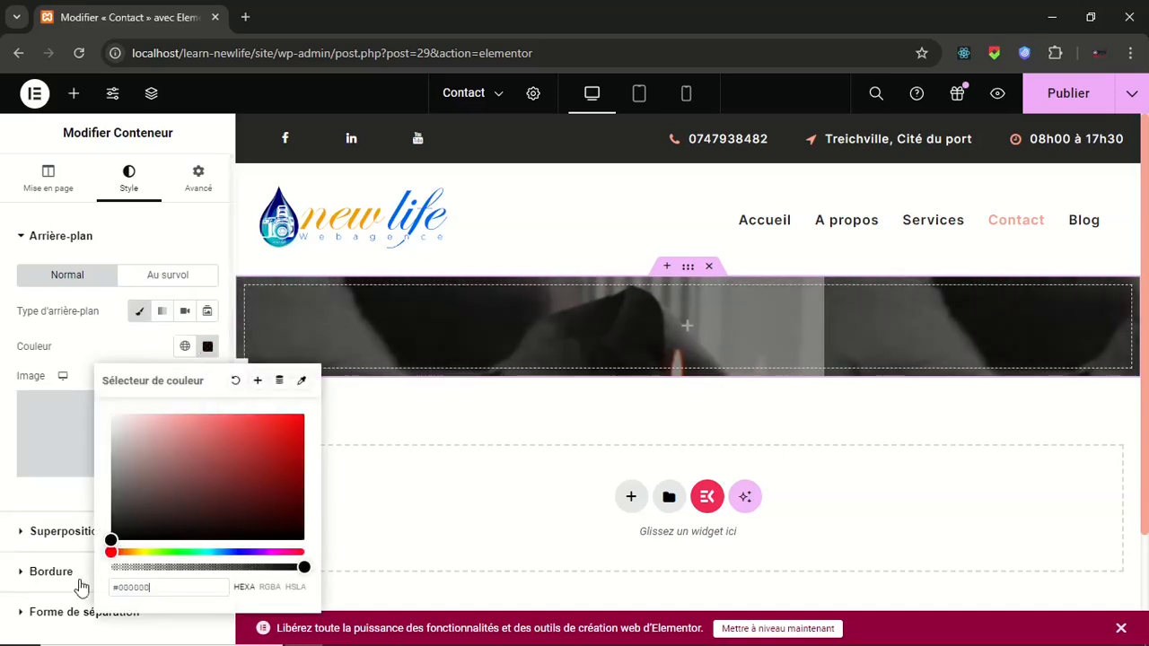
pyautogui.click(94, 336)
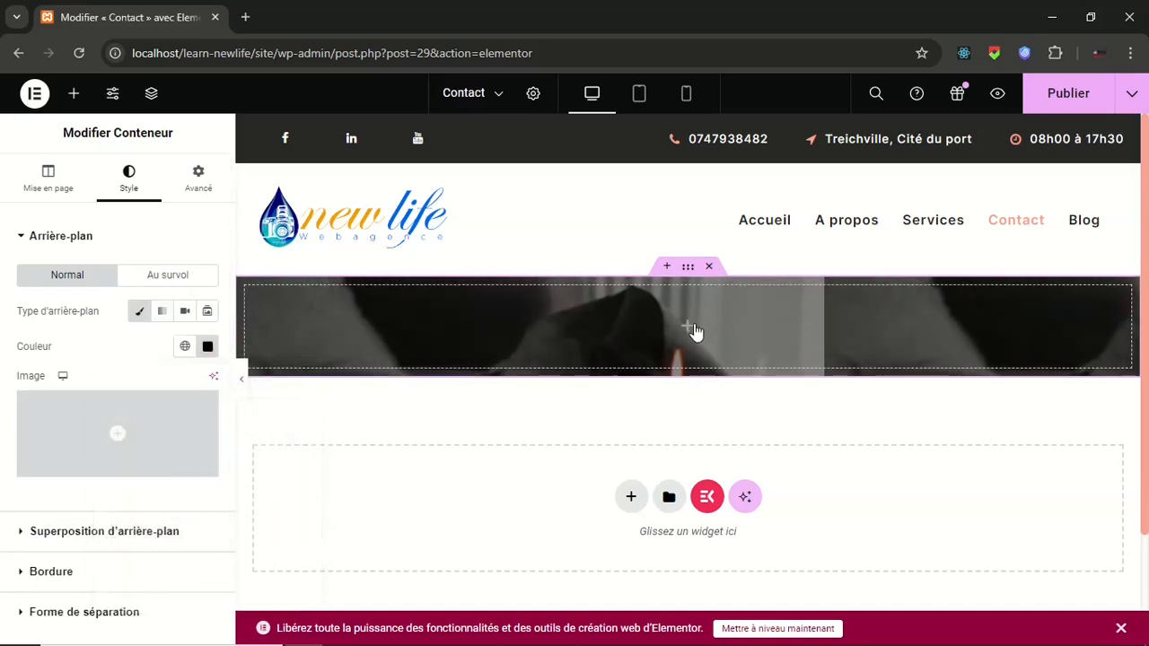
# Add a heading widget to the container and set its text to "Nous contacter".
pyautogui.click(687, 327)
pyautogui.moveTo(32, 539); pyautogui.dragTo(752, 310)
pyautogui.click(156, 309)
pyautogui.hotkey('ctrl', 'a')
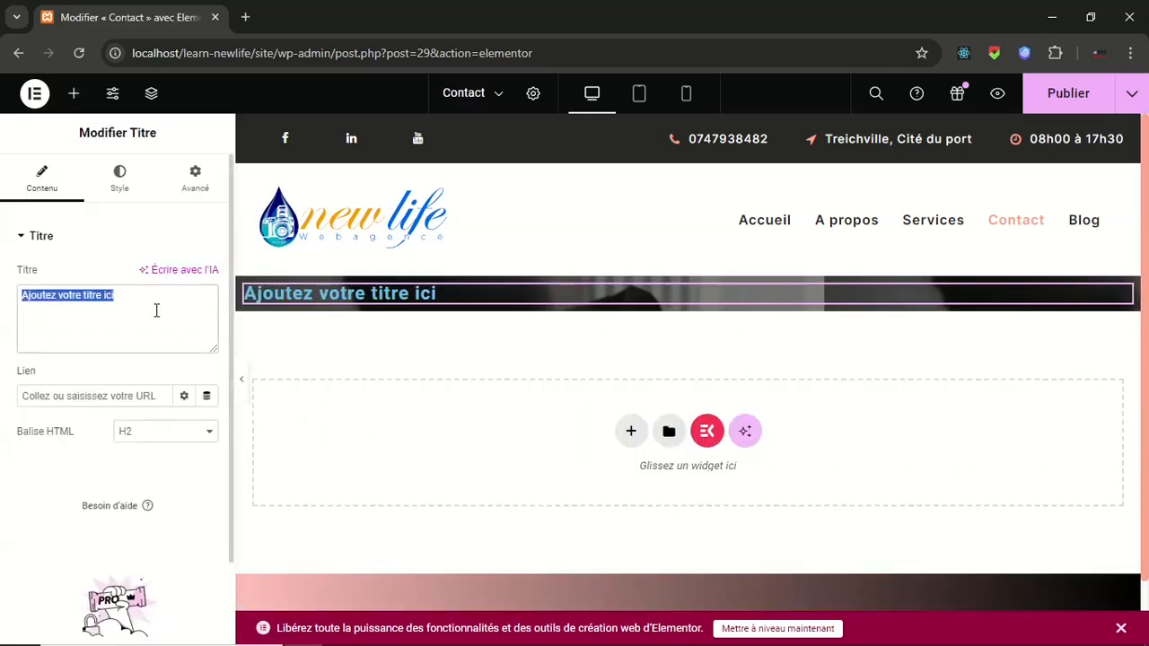
pyautogui.write('Nous c')
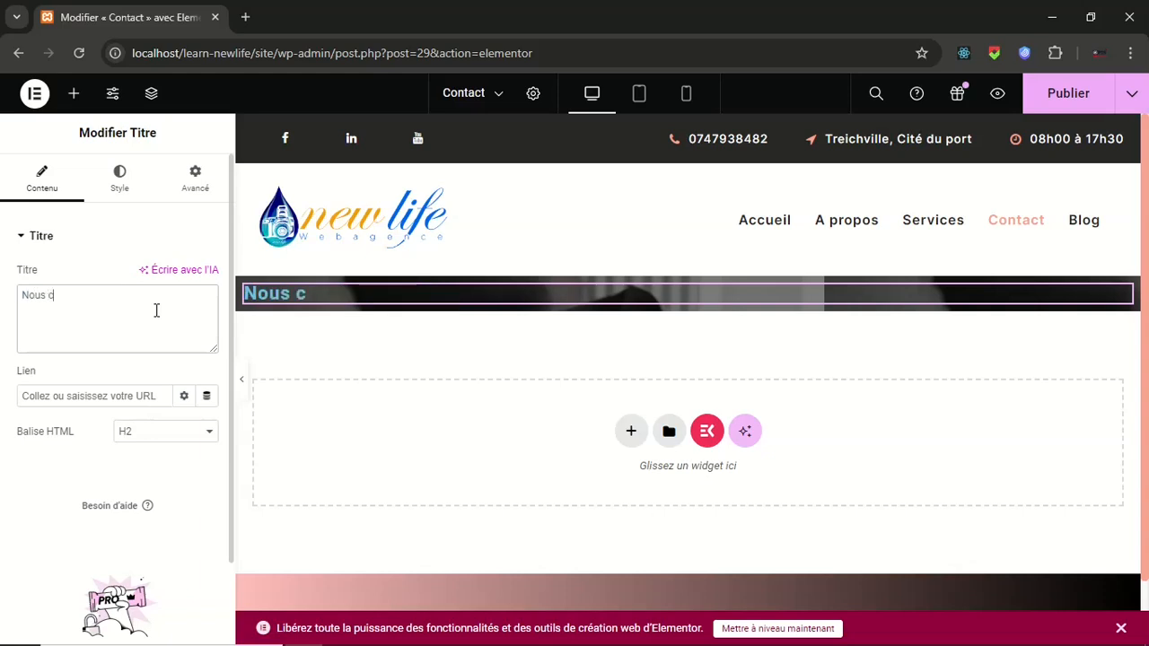
pyautogui.write('ontacter')
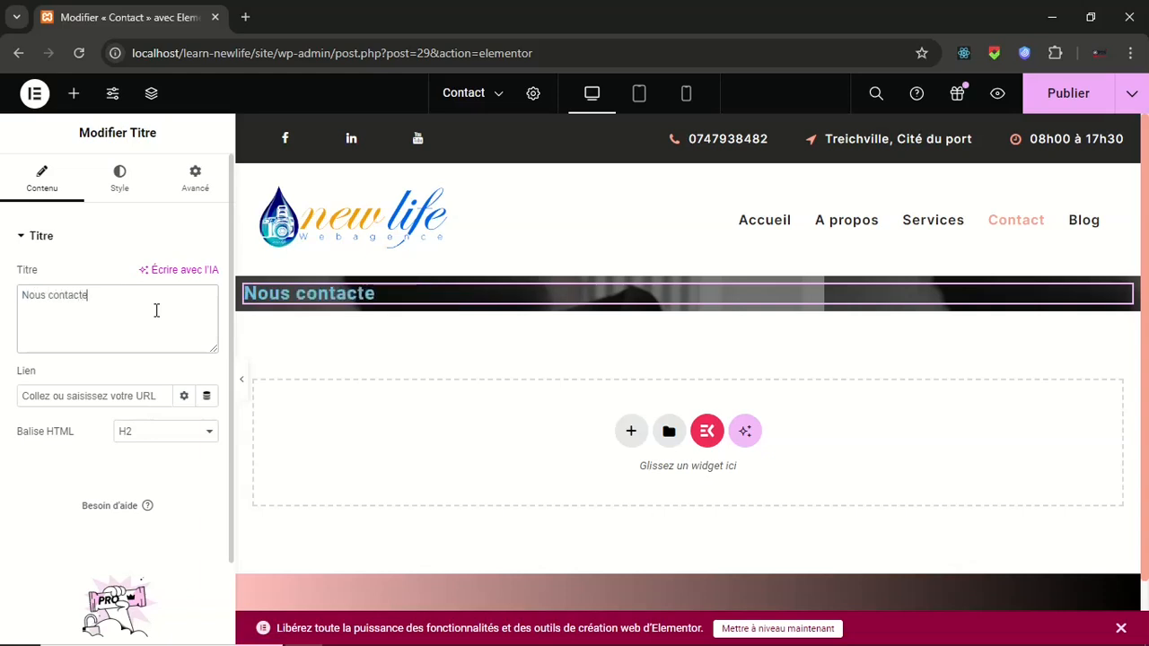
# Set the heading's text colour to black, #000000.
pyautogui.click(118, 179)
pyautogui.click(209, 314)
pyautogui.write('#000000')
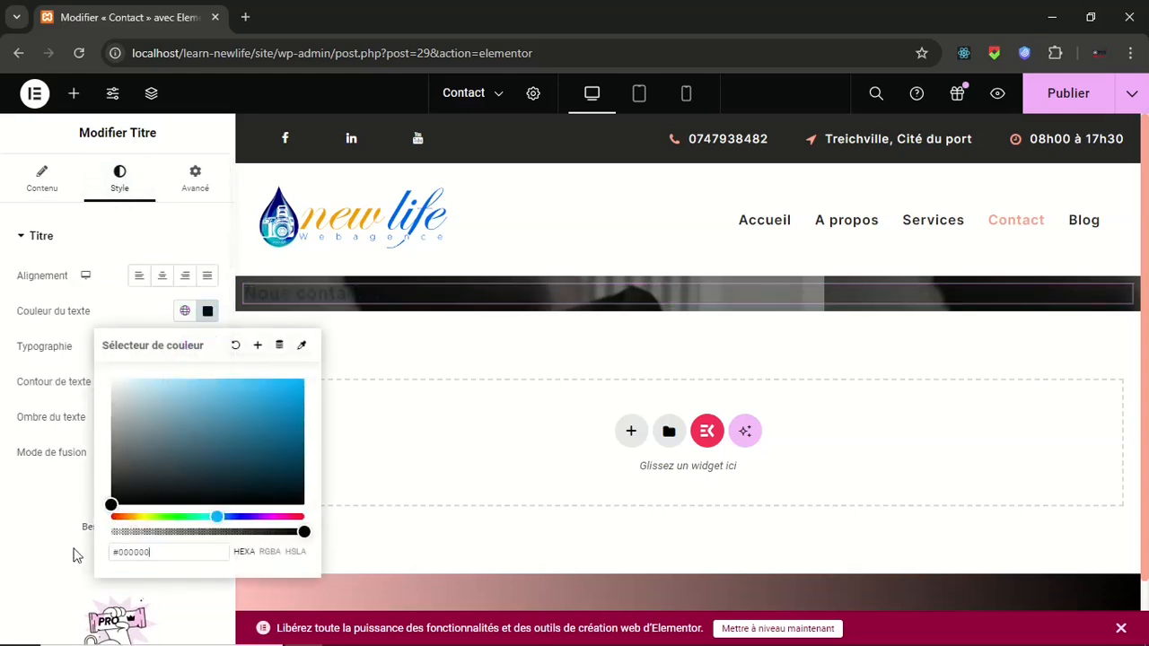
pyautogui.click(4, 566)
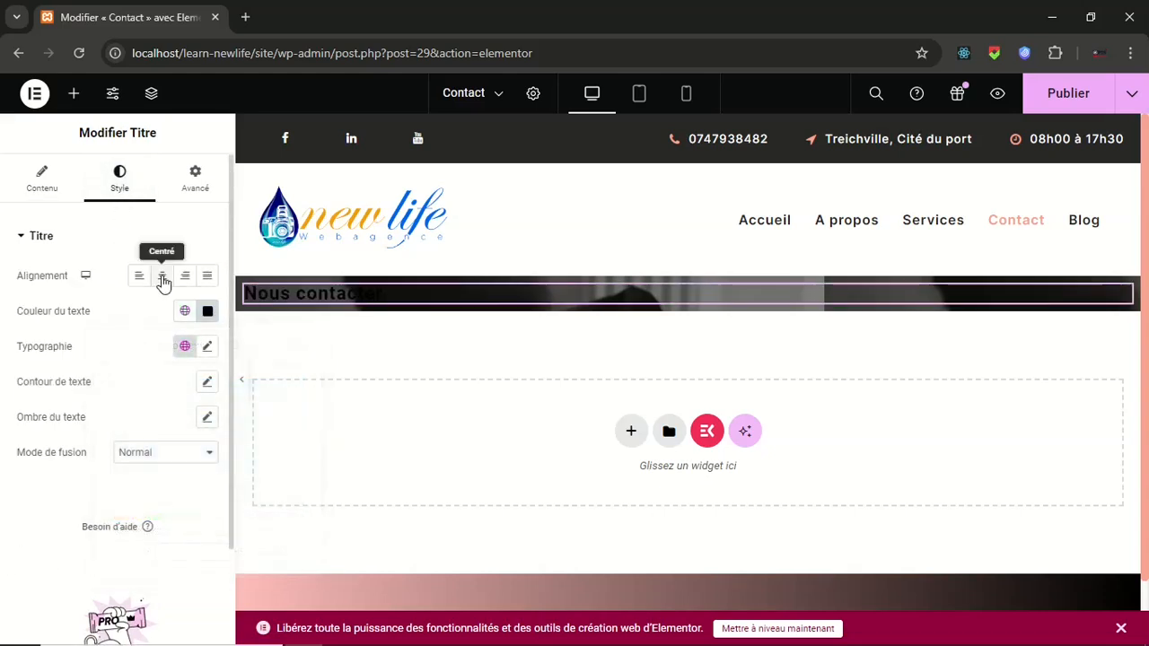
# Centre the "Nous contacter" heading and set its font size to 62 px.
pyautogui.click(162, 276)
pyautogui.click(208, 348)
pyautogui.moveTo(44, 482); pyautogui.dragTo(70, 485)
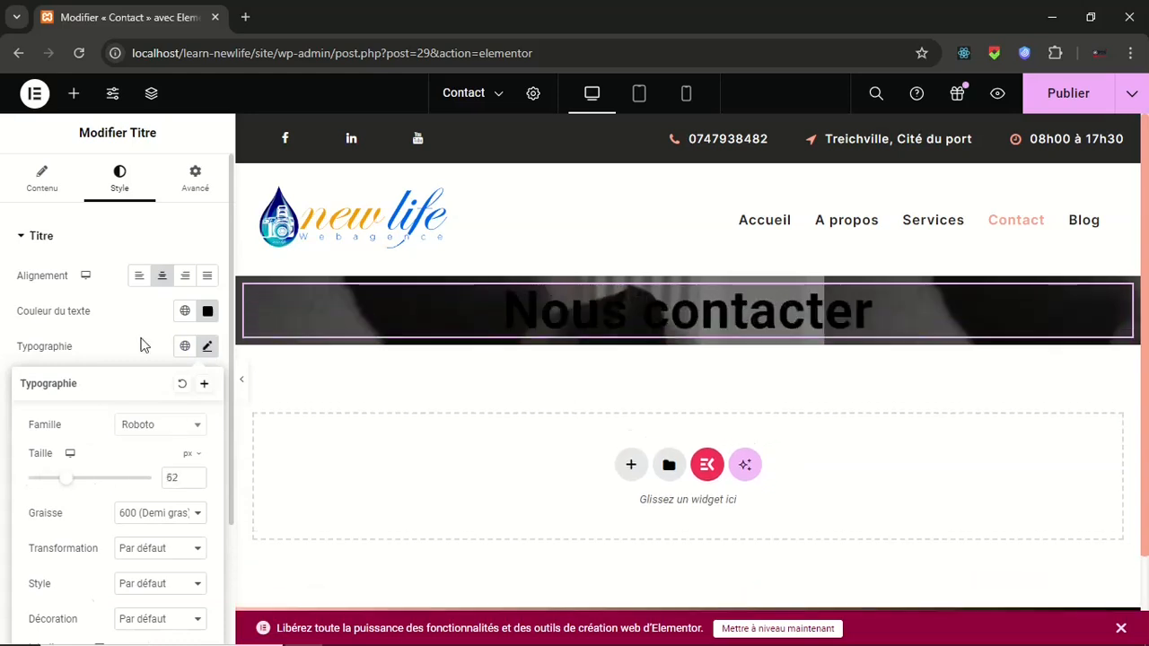
# Set the "Nous contacter" heading's text colour to white, #FFFFFF.
pyautogui.click(207, 311)
pyautogui.click(117, 388)
pyautogui.moveTo(116, 372); pyautogui.dragTo(94, 348)
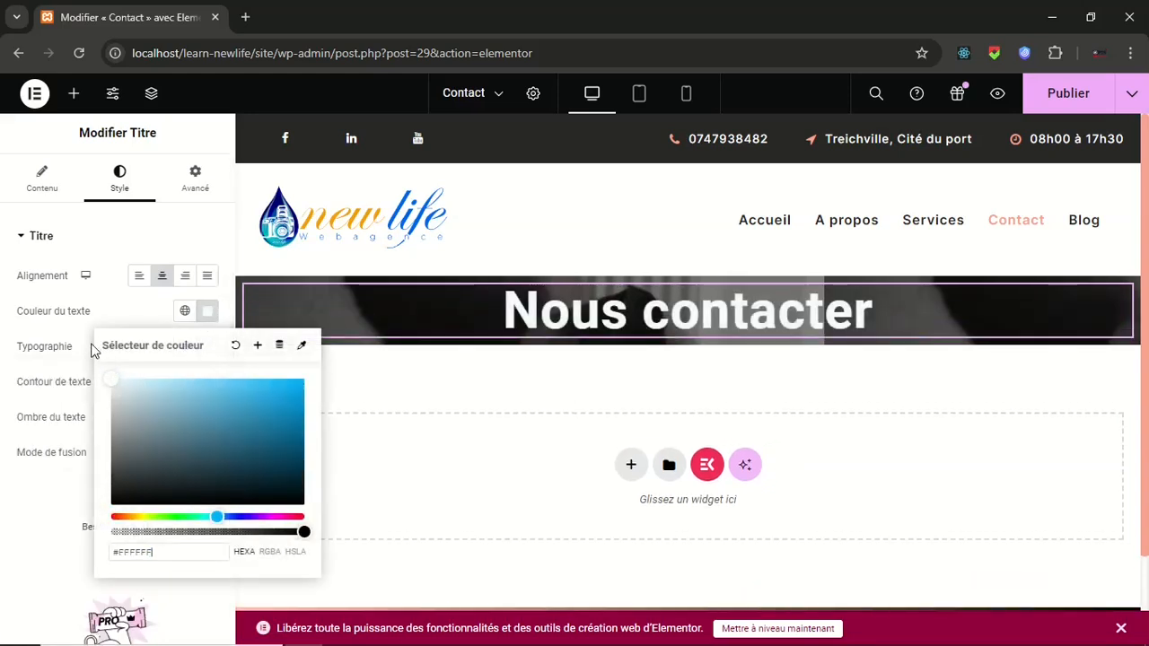
pyautogui.click(65, 293)
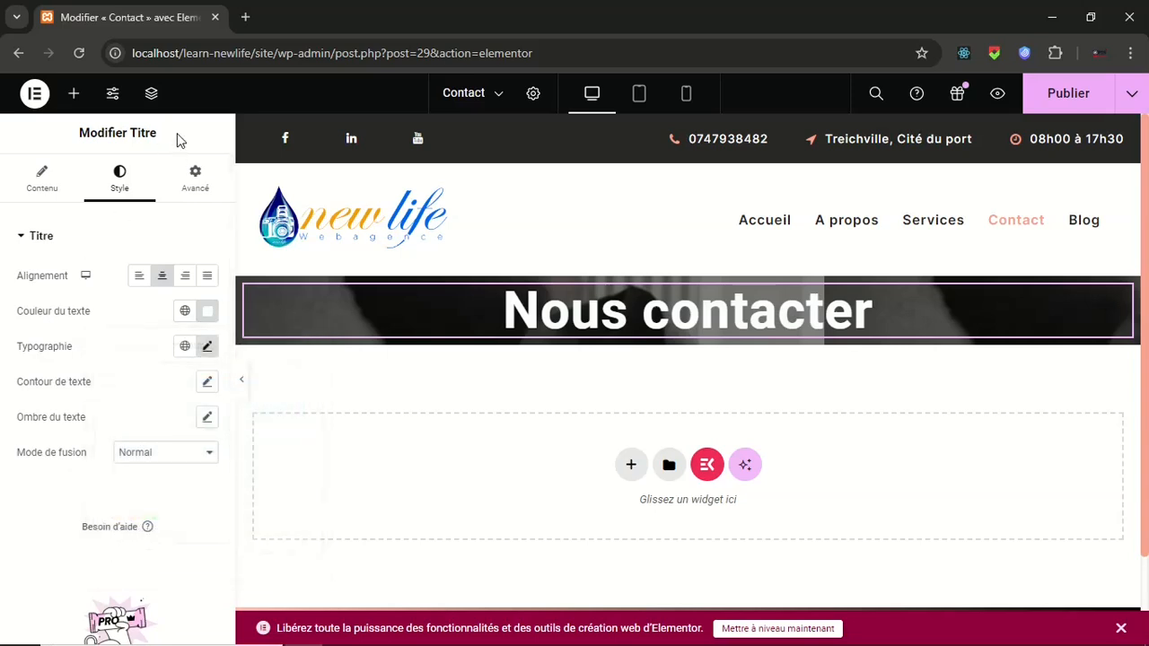
# Add one spacer widget above and another below the "Nous contacter" heading.
pyautogui.click(73, 93)
pyautogui.moveTo(54, 530); pyautogui.dragTo(759, 305)
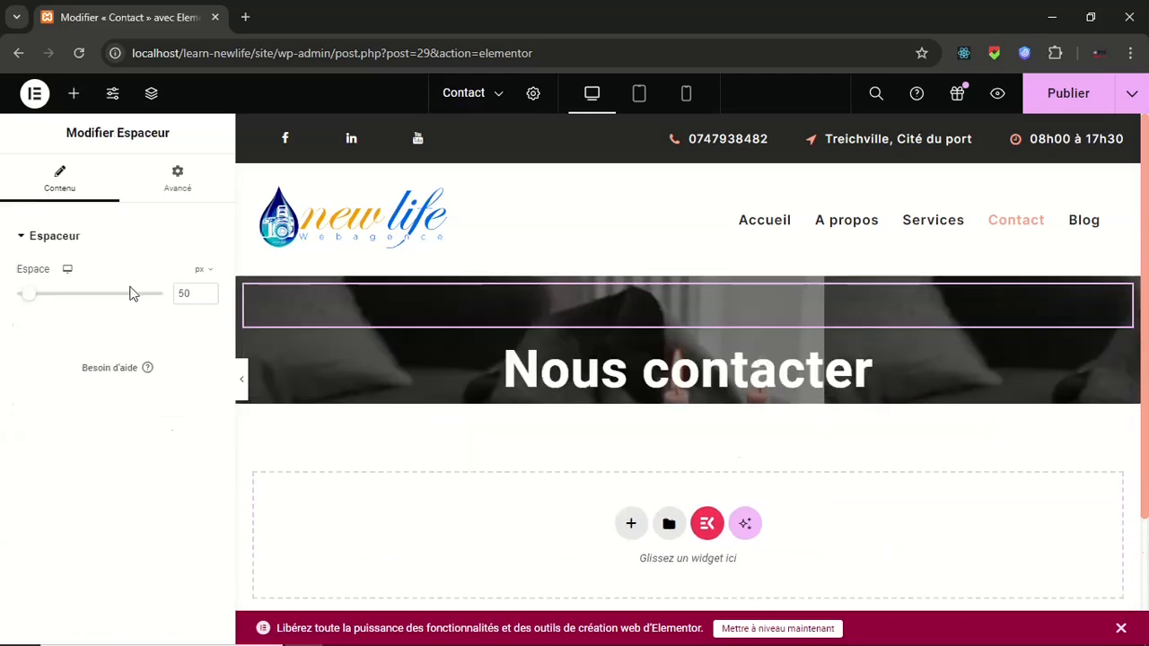
pyautogui.click(72, 94)
pyautogui.scroll(-2, 53, 235)
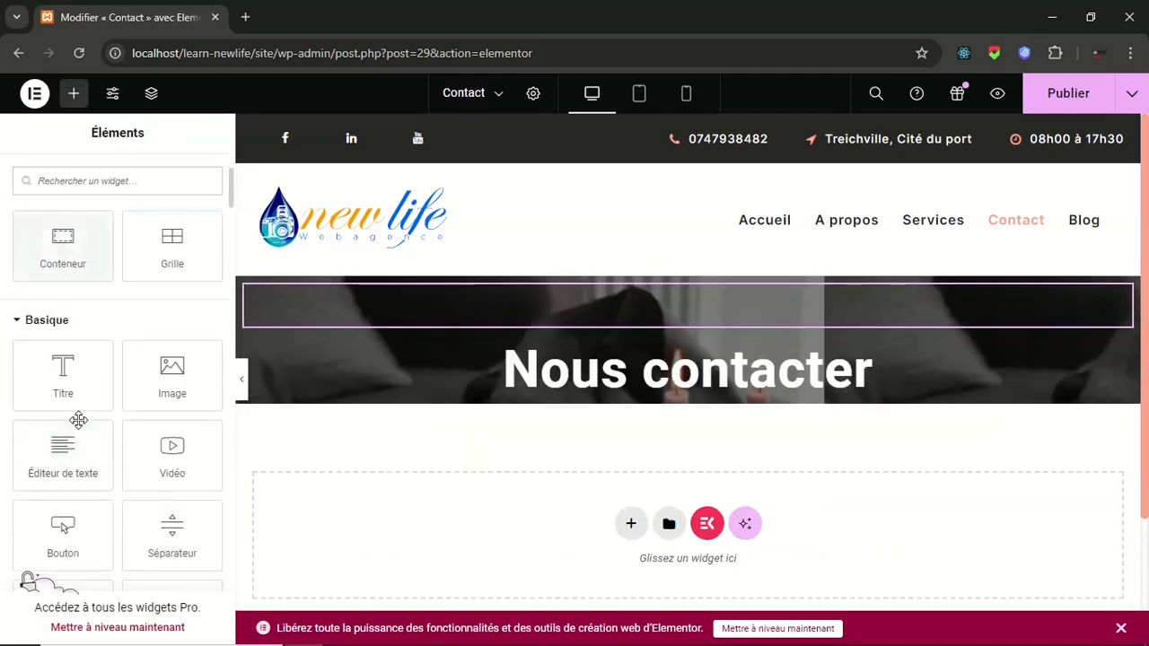
pyautogui.scroll(-2, 78, 485)
pyautogui.moveTo(61, 456); pyautogui.dragTo(734, 402)
# Set the height of the spacer above the "Nous contacter" heading to 150 px.
pyautogui.click(626, 314)
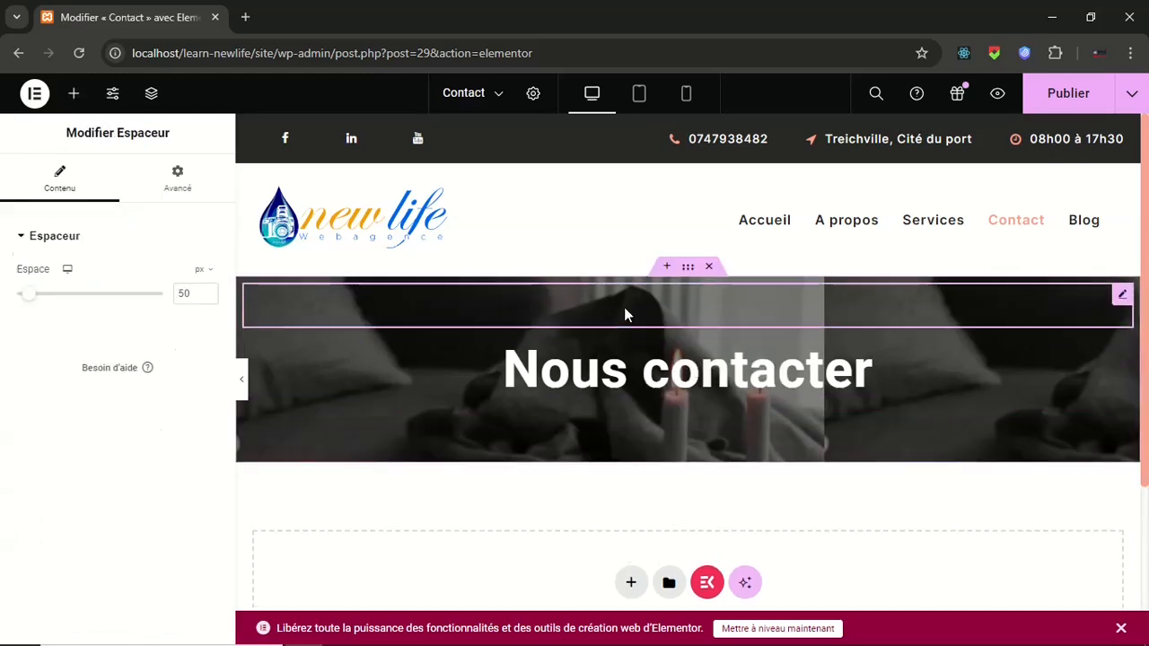
pyautogui.moveTo(185, 292); pyautogui.dragTo(170, 292)
pyautogui.write('100')
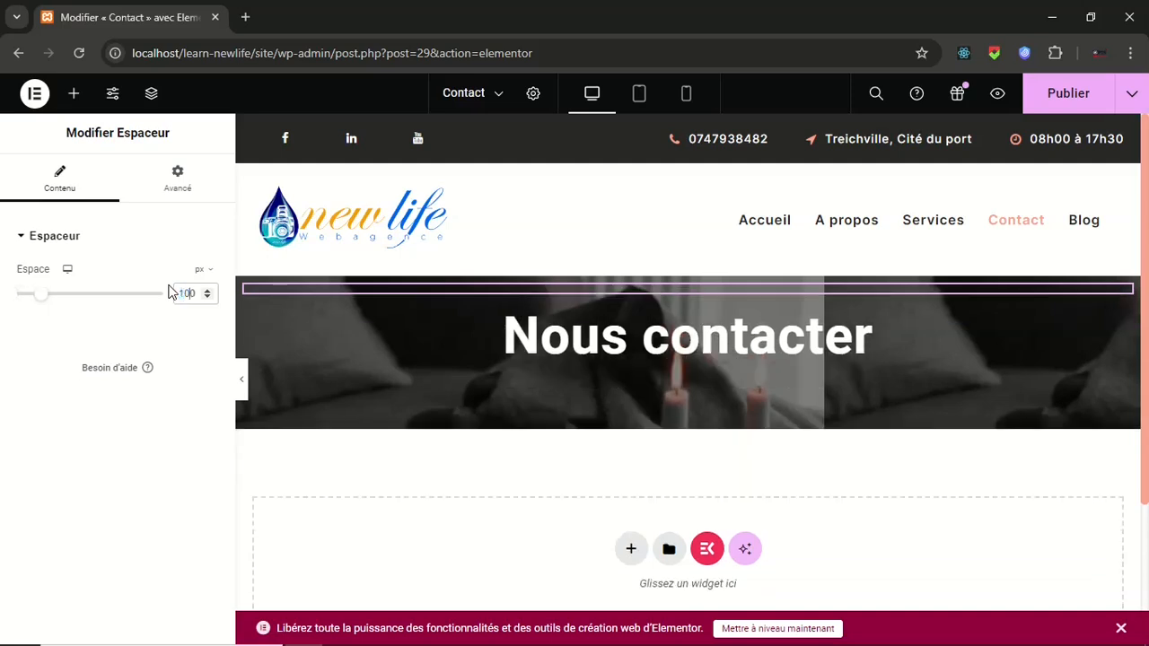
pyautogui.press('BackSpace')
pyautogui.write('5')
# Add a single-column Flexbox container below the "Nous contacter" banner.
pyautogui.scroll(-3, 741, 487)
pyautogui.scroll(2, 598, 362)
pyautogui.scroll(-1, 680, 431)
pyautogui.scroll(-1, 677, 433)
pyautogui.click(633, 360)
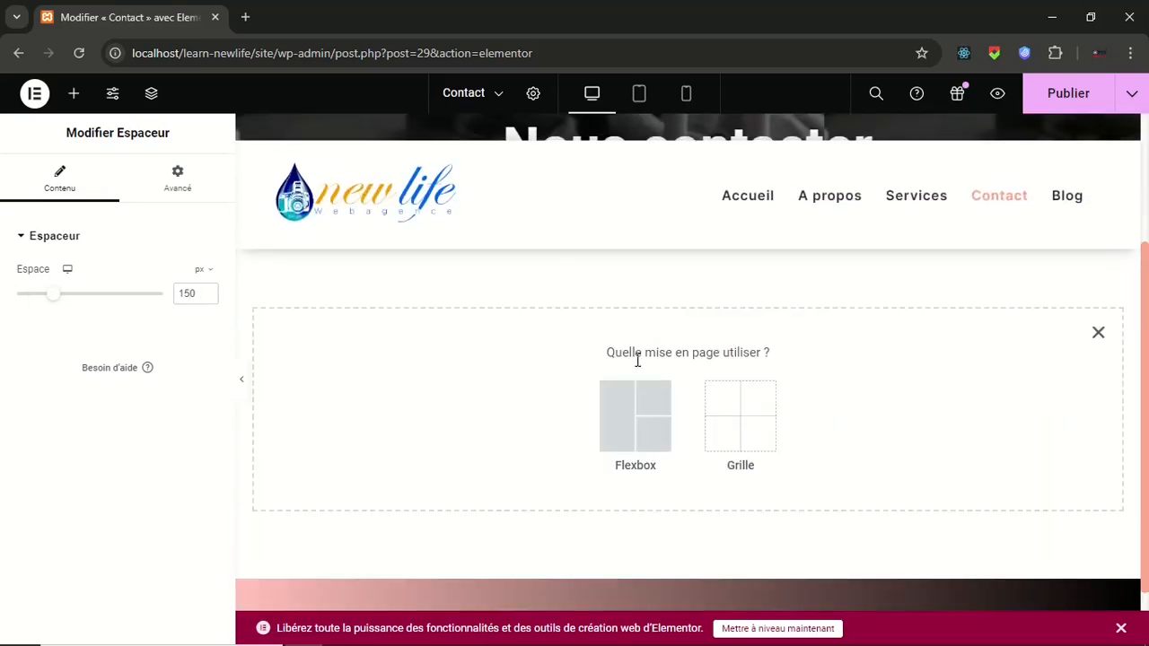
pyautogui.click(608, 420)
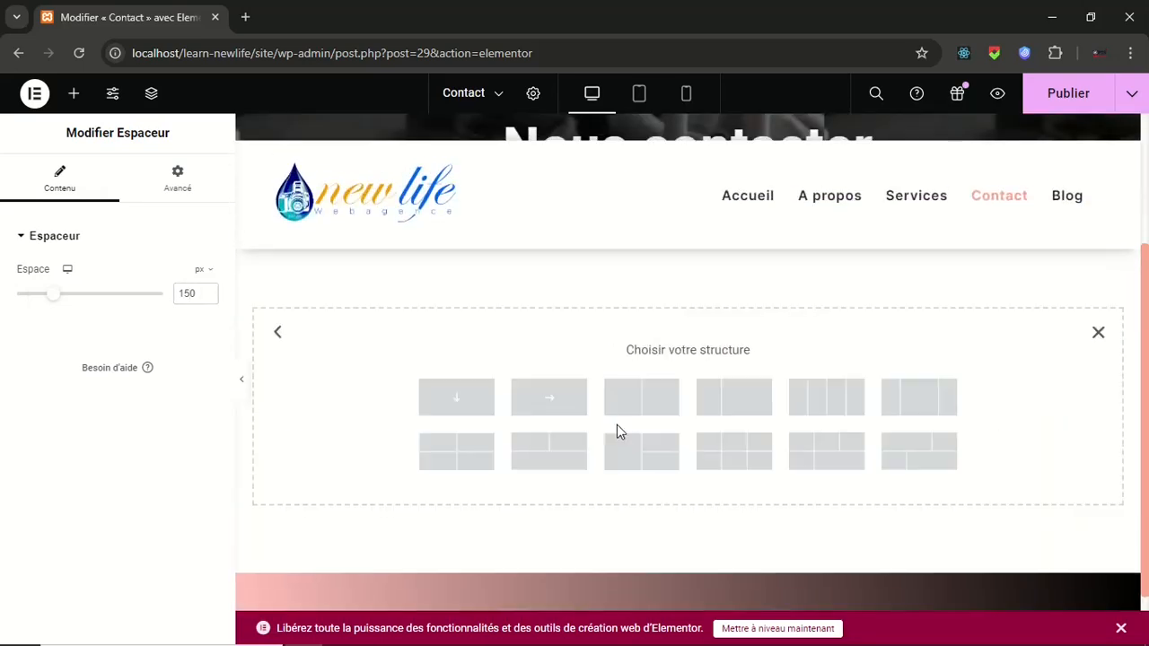
pyautogui.click(476, 408)
# Add a Code court widget to the new container and paste the shortcode [contact-form-7 id="a419612" title="Formulaire de la page contact"].
pyautogui.click(688, 293)
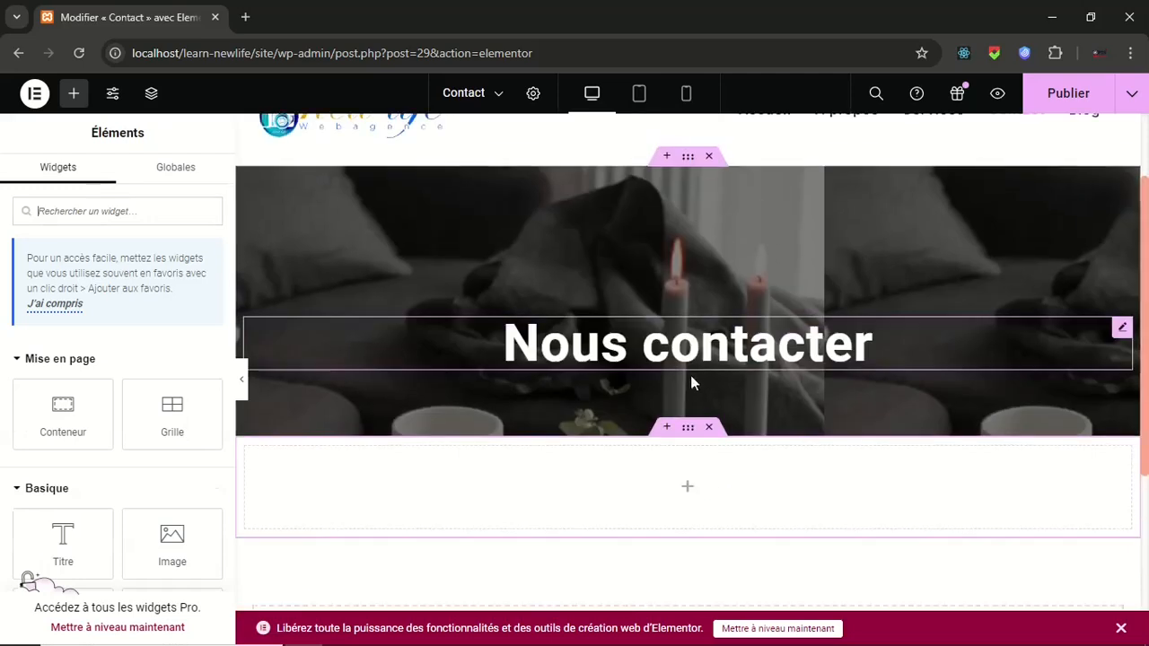
pyautogui.click(124, 212)
pyautogui.write('code')
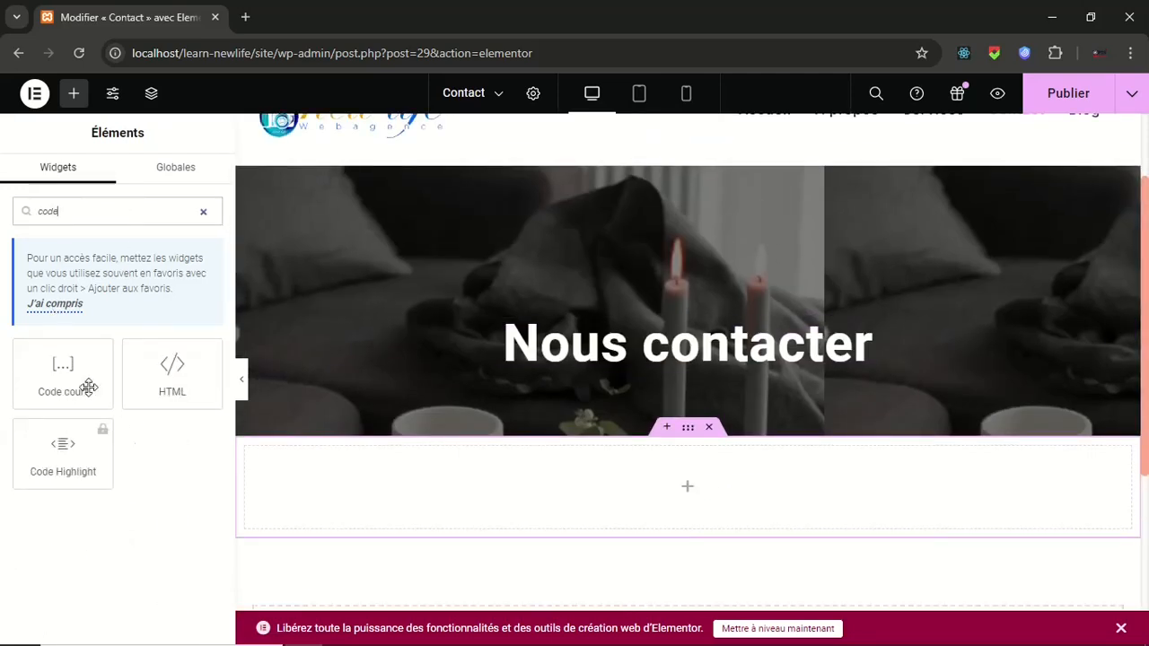
pyautogui.moveTo(82, 384); pyautogui.dragTo(707, 495)
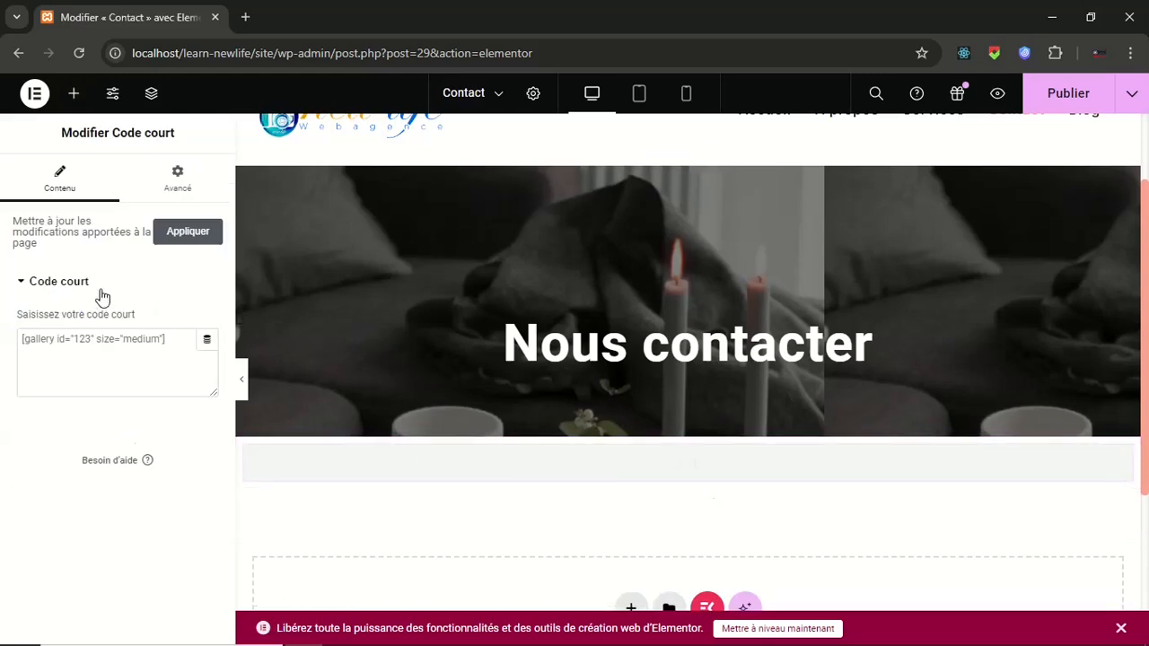
pyautogui.rightClick(61, 344)
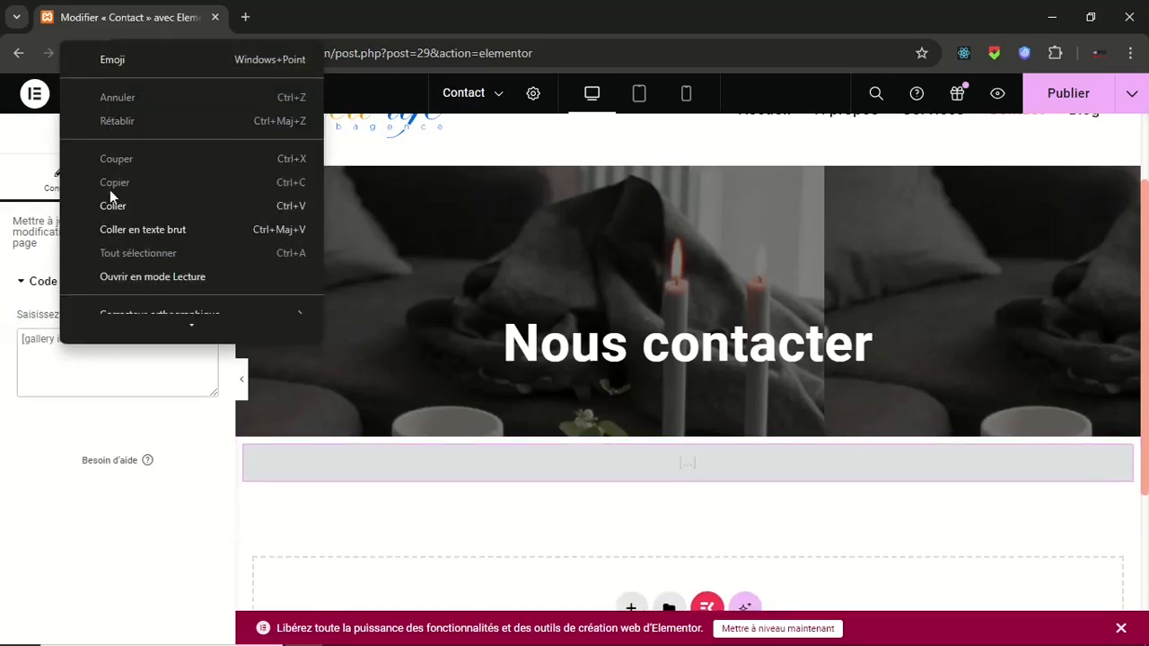
pyautogui.click(114, 207)
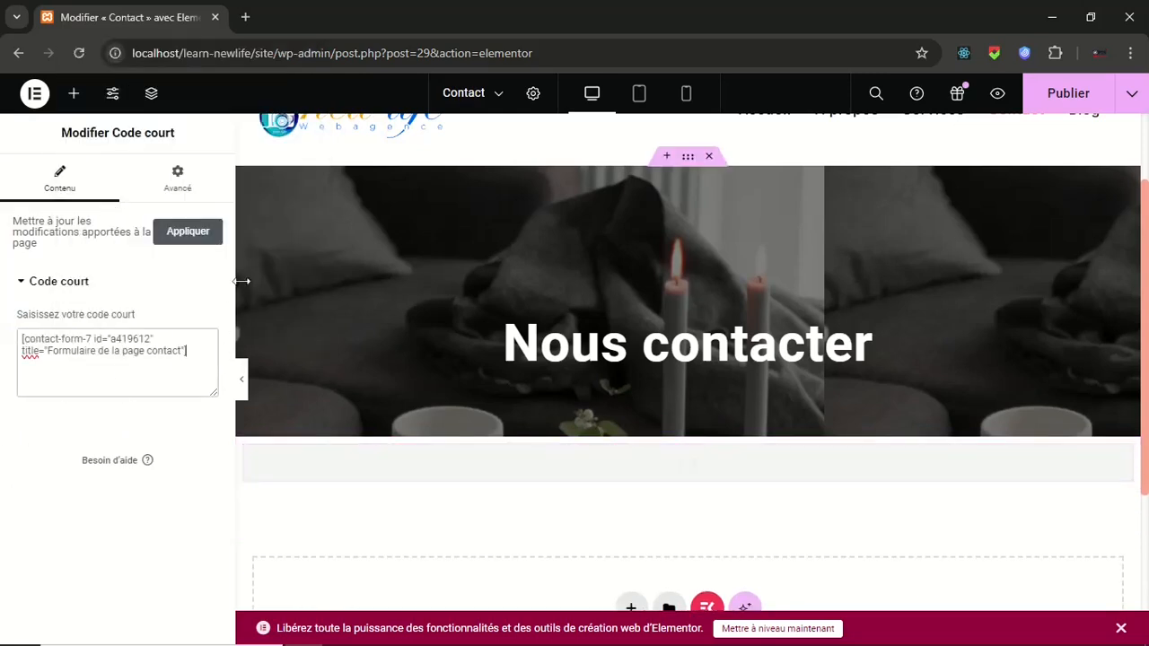
# Look over the embedded contact form and publish the page.
pyautogui.scroll(-10, 1029, 339)
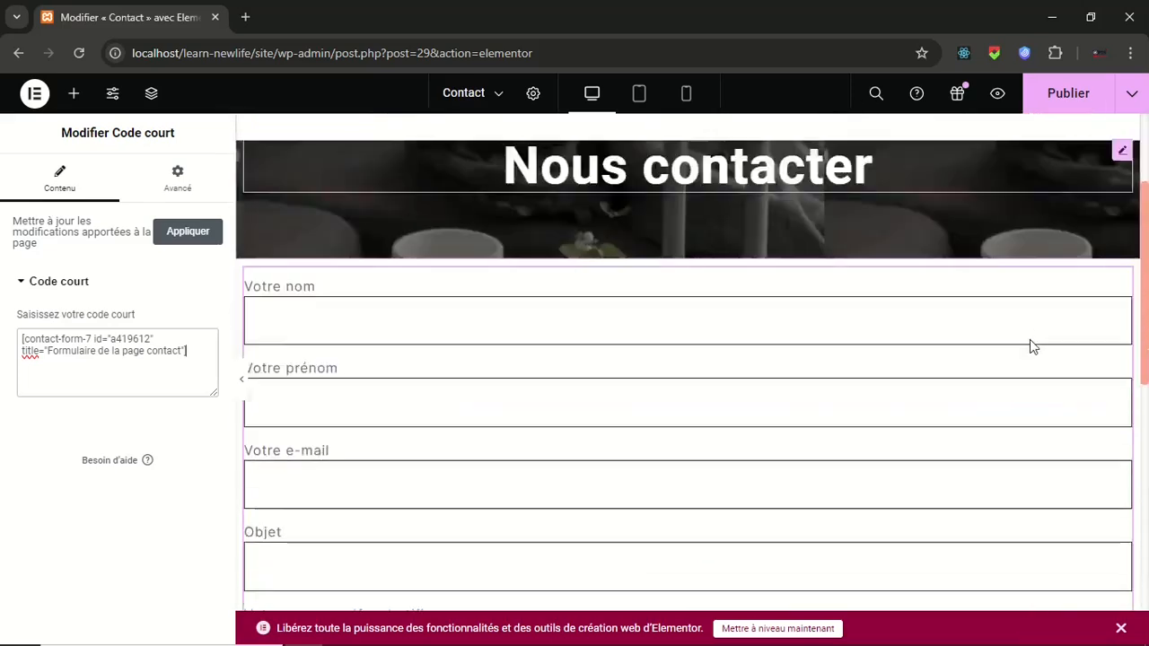
pyautogui.scroll(10, 1032, 340)
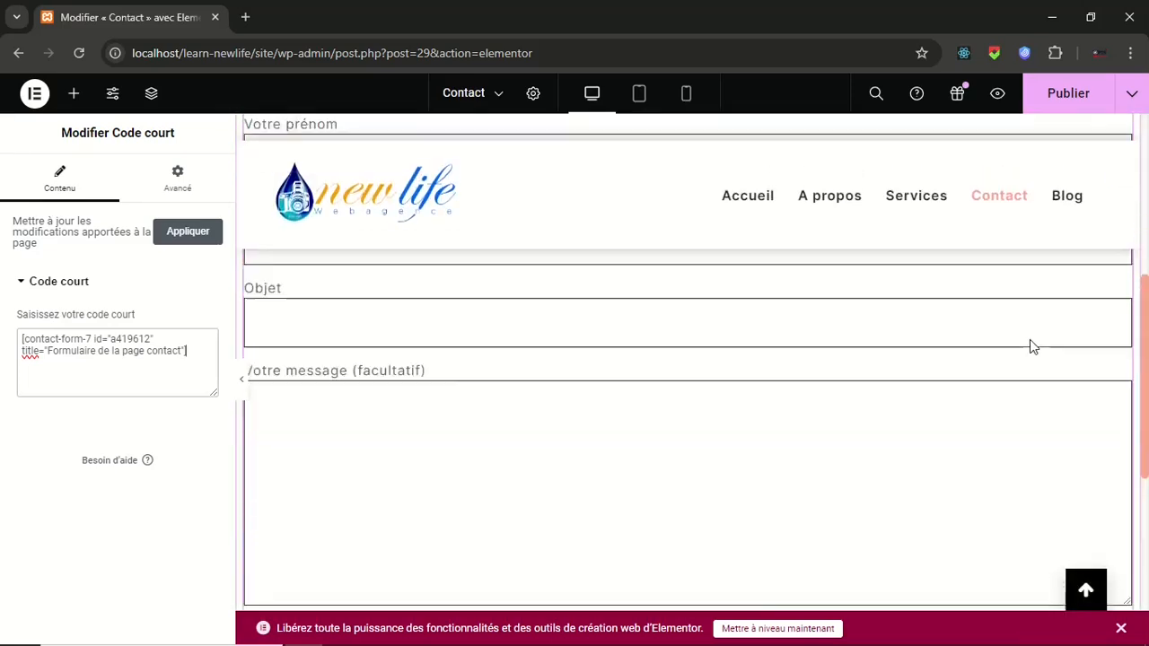
pyautogui.click(1055, 104)
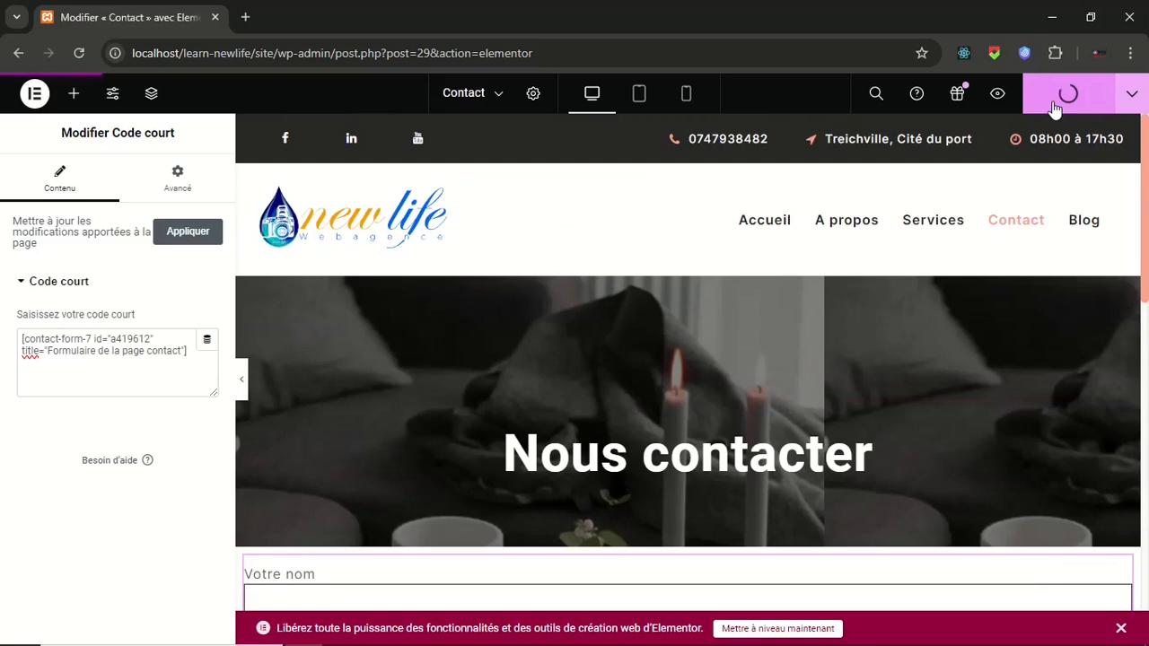
pyautogui.scroll(-5, 1000, 394)
pyautogui.scroll(5, 1000, 395)
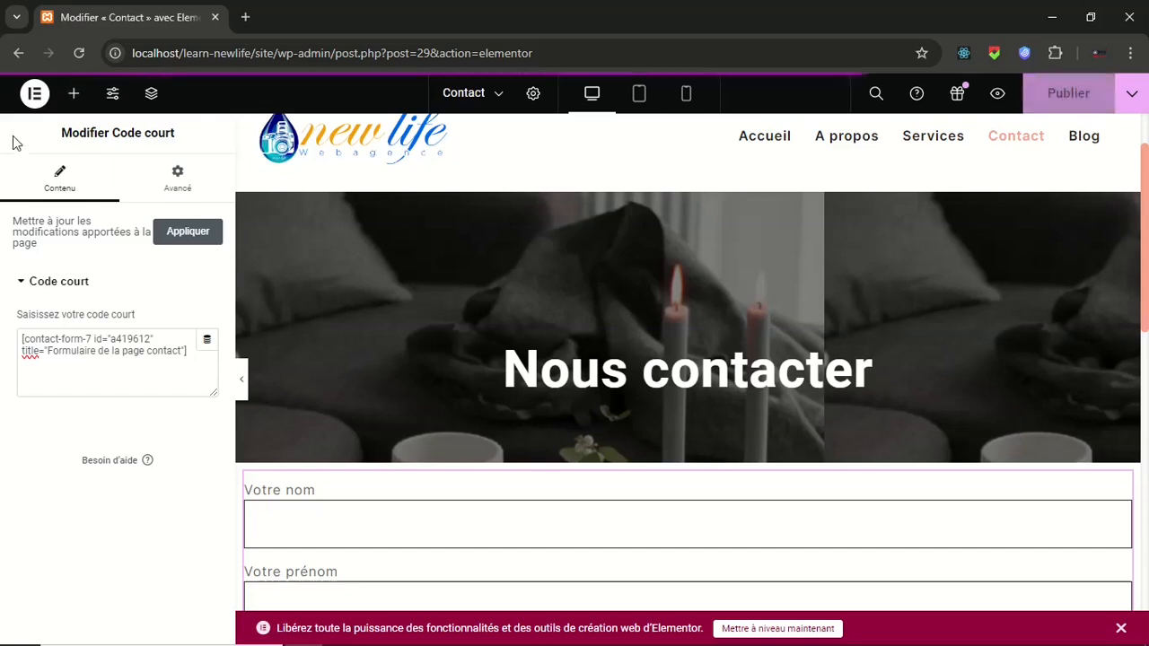
# Add a heading above the contact form with the text "Renseignez le formulaire pour nous contacter!".
pyautogui.click(75, 95)
pyautogui.scroll(-1, 115, 306)
pyautogui.moveTo(61, 371); pyautogui.dragTo(626, 526)
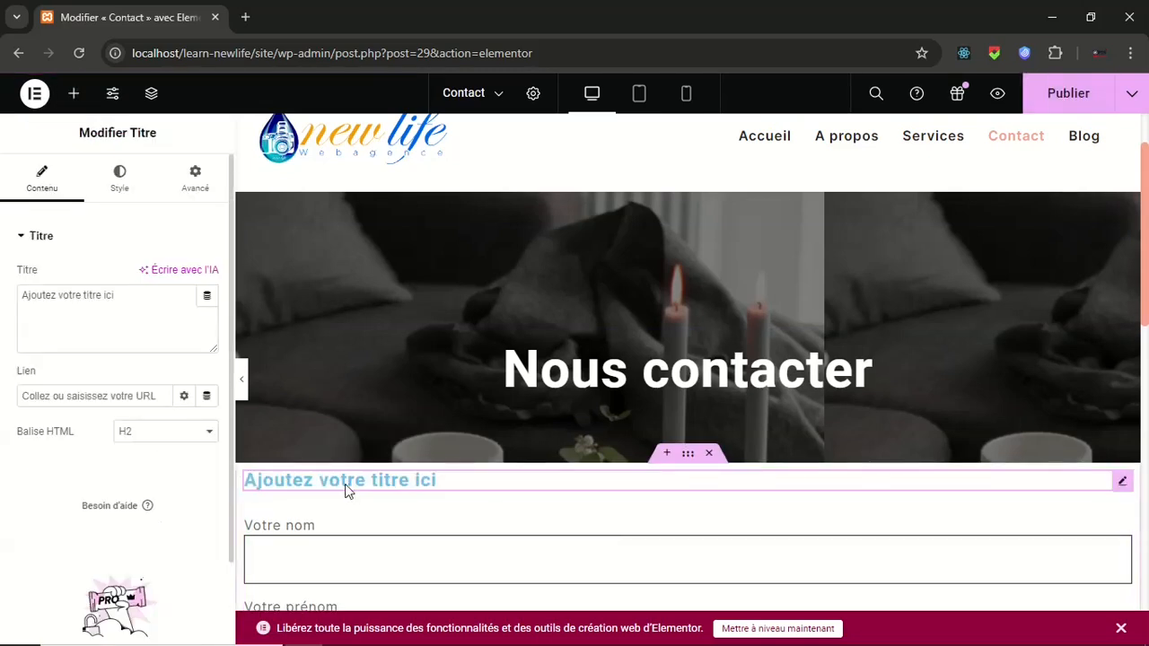
pyautogui.moveTo(141, 296); pyautogui.dragTo(24, 305)
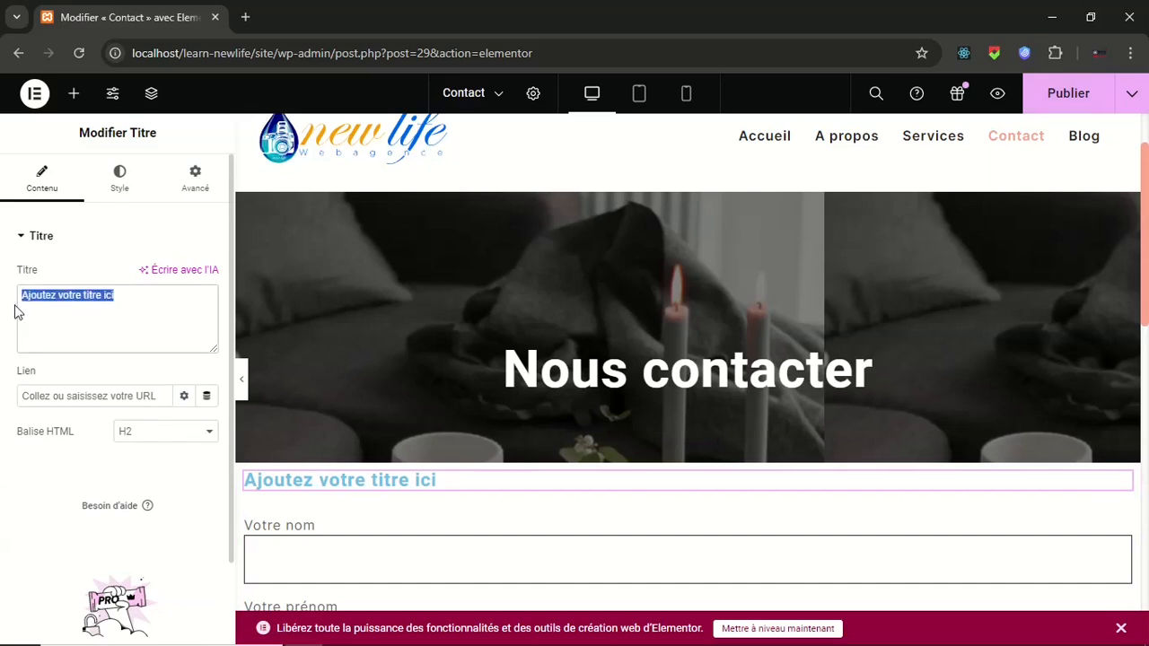
pyautogui.write('Renseignez le forma')
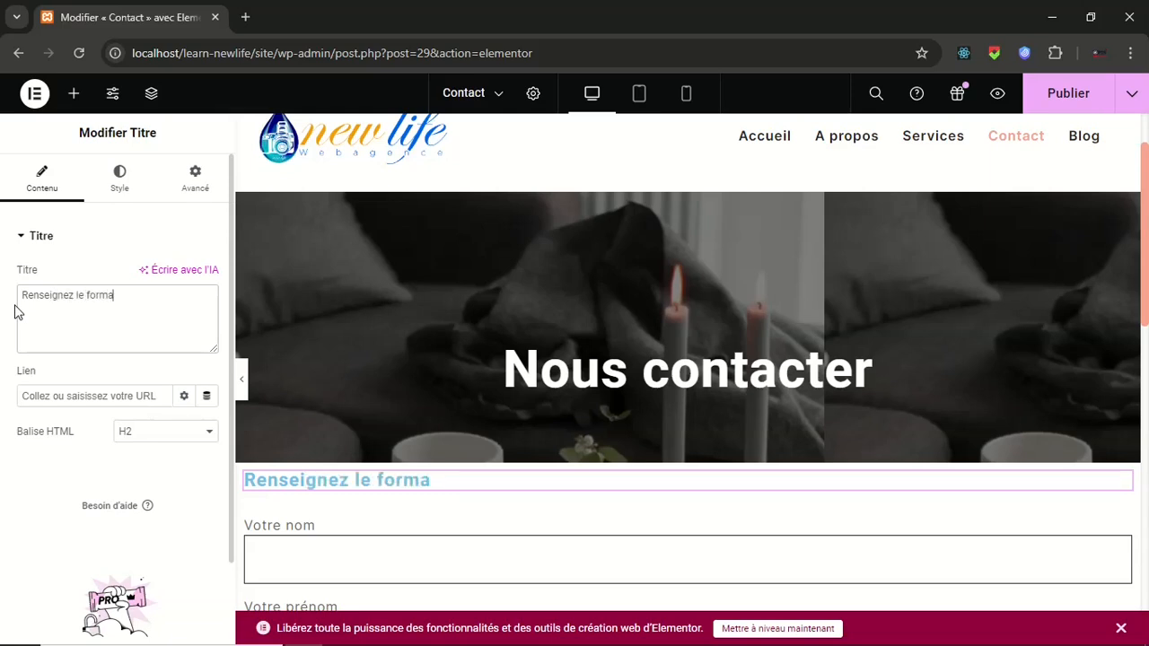
pyautogui.press('BackSpace')
pyautogui.write('ulaire pour nous contacter')
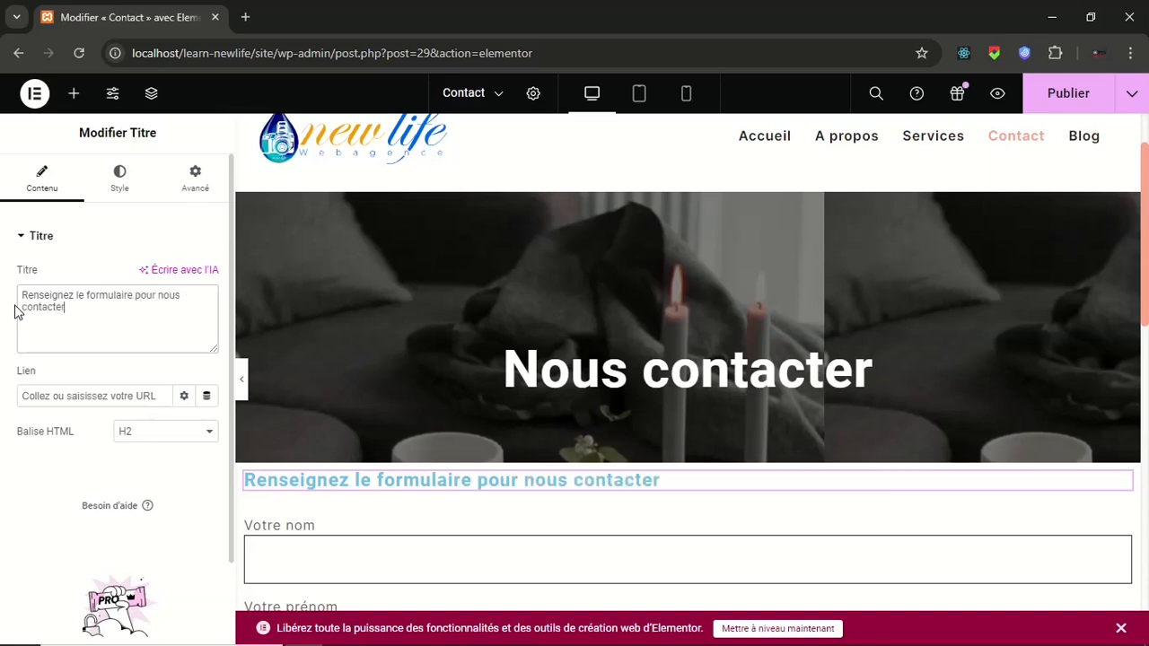
pyautogui.write('!')
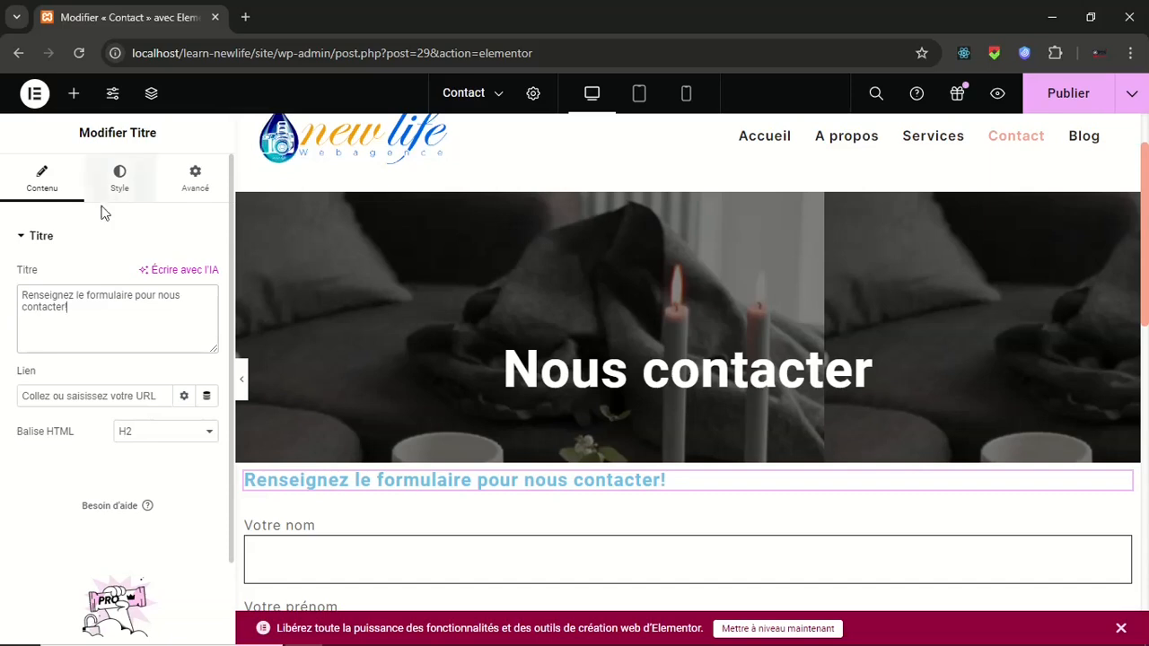
# Insert a 50 px spacer above the form's heading and publish the page.
pyautogui.scroll(-5, 129, 474)
pyautogui.moveTo(68, 364); pyautogui.dragTo(443, 481)
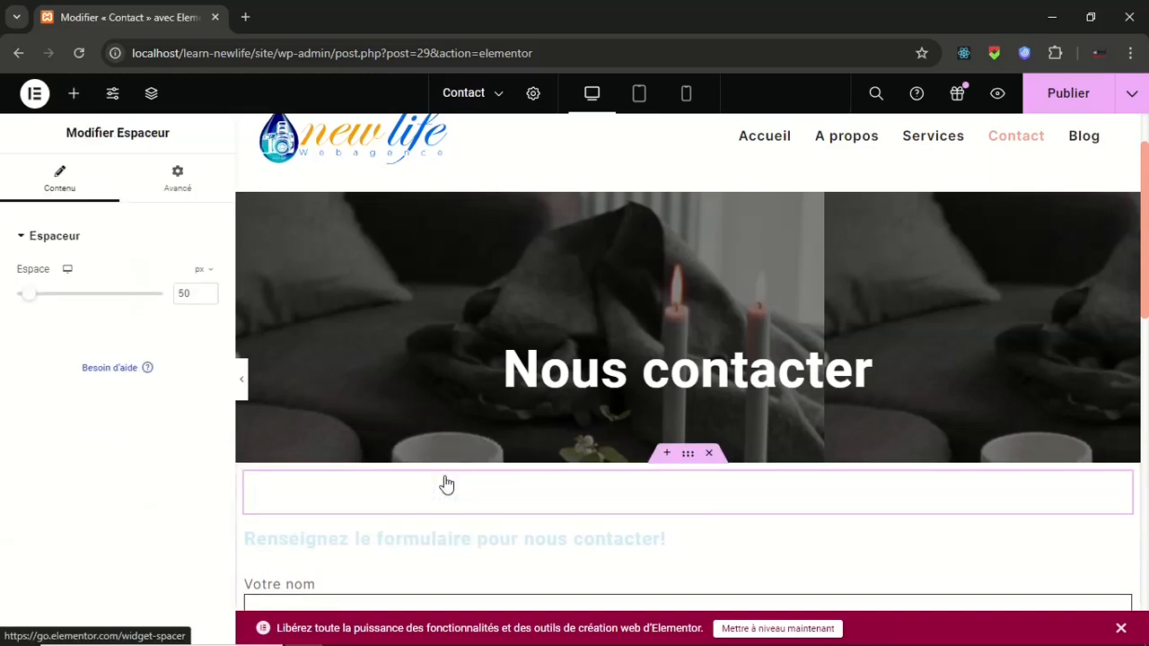
pyautogui.click(1047, 104)
pyautogui.scroll(-3, 1020, 246)
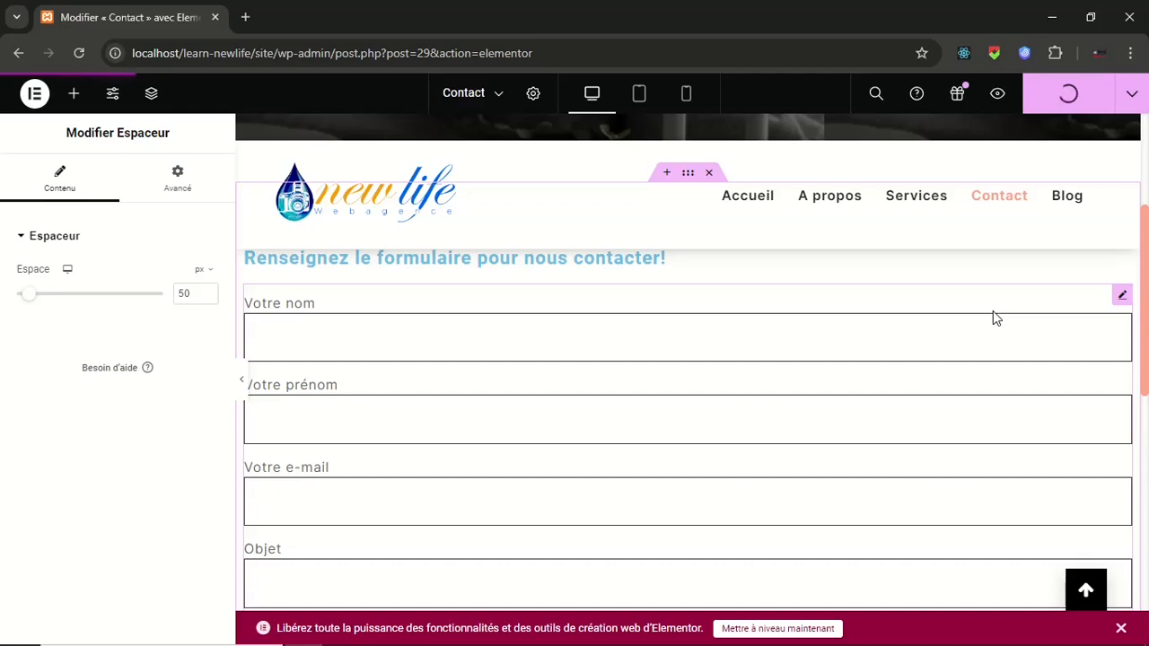
# View the published Contact page and check the form's fields down to the submit button.
pyautogui.click(1132, 94)
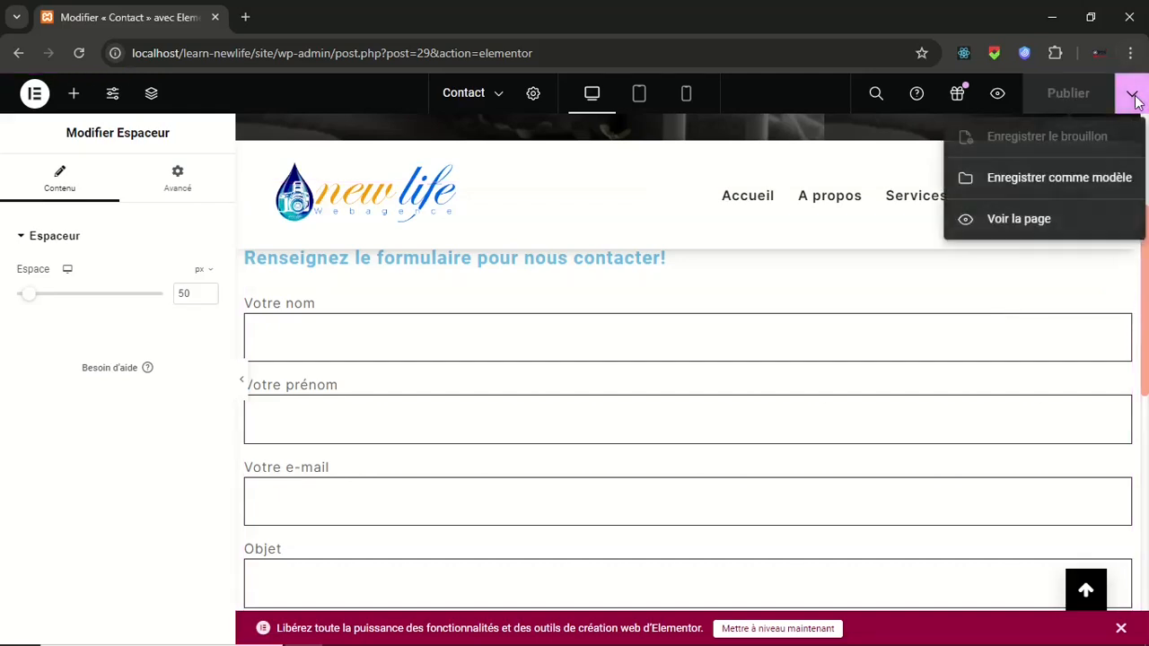
pyautogui.click(1005, 219)
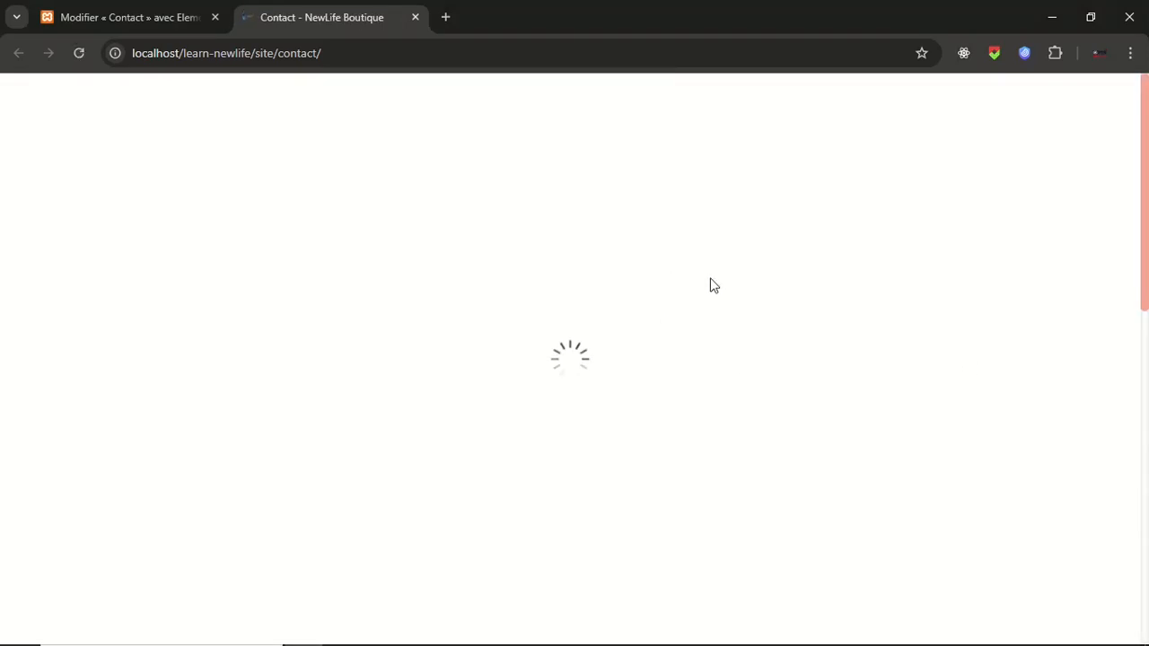
pyautogui.scroll(-9, 678, 350)
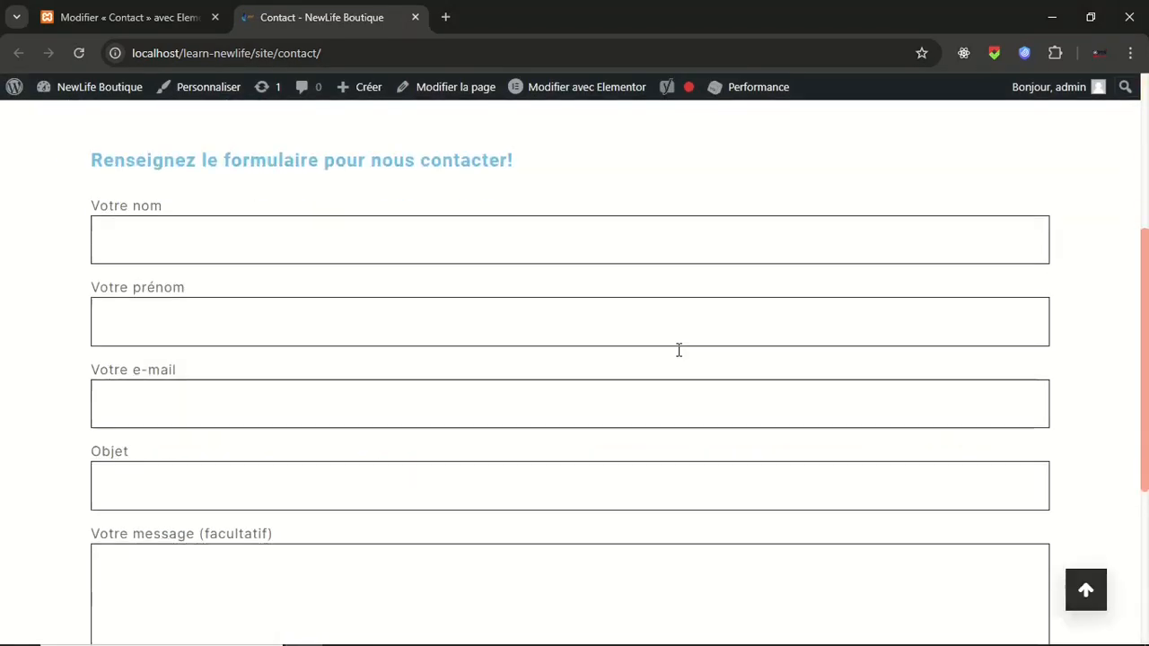
pyautogui.click(370, 362)
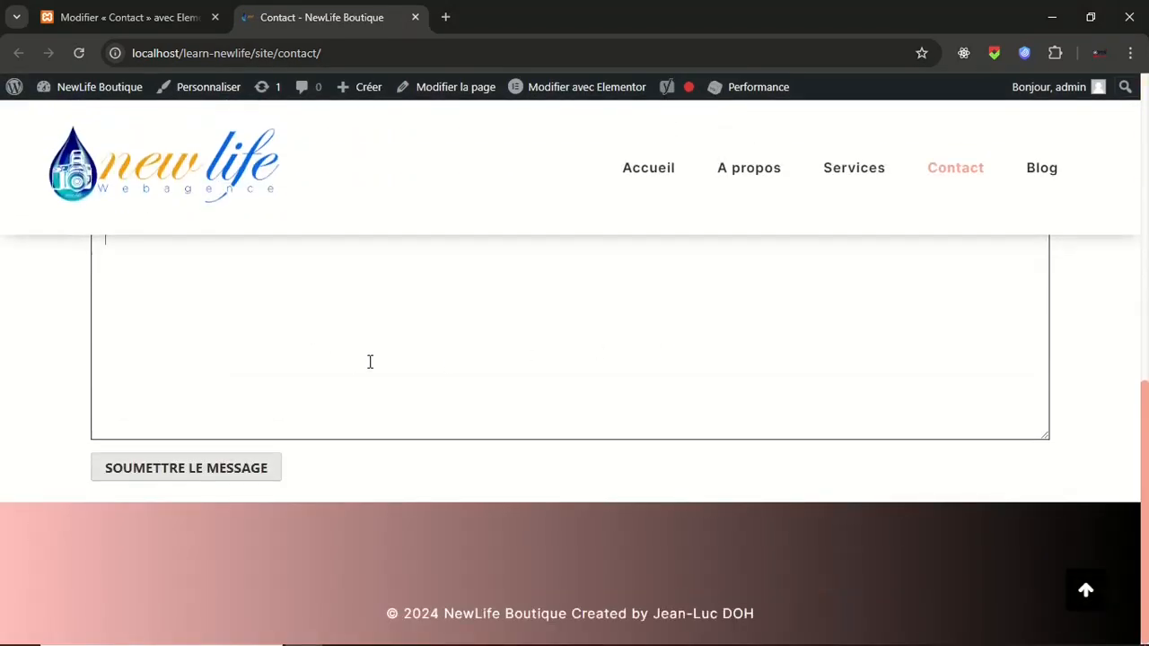
pyautogui.scroll(3, 370, 361)
pyautogui.click(368, 361)
pyautogui.click(368, 329)
pyautogui.click(367, 266)
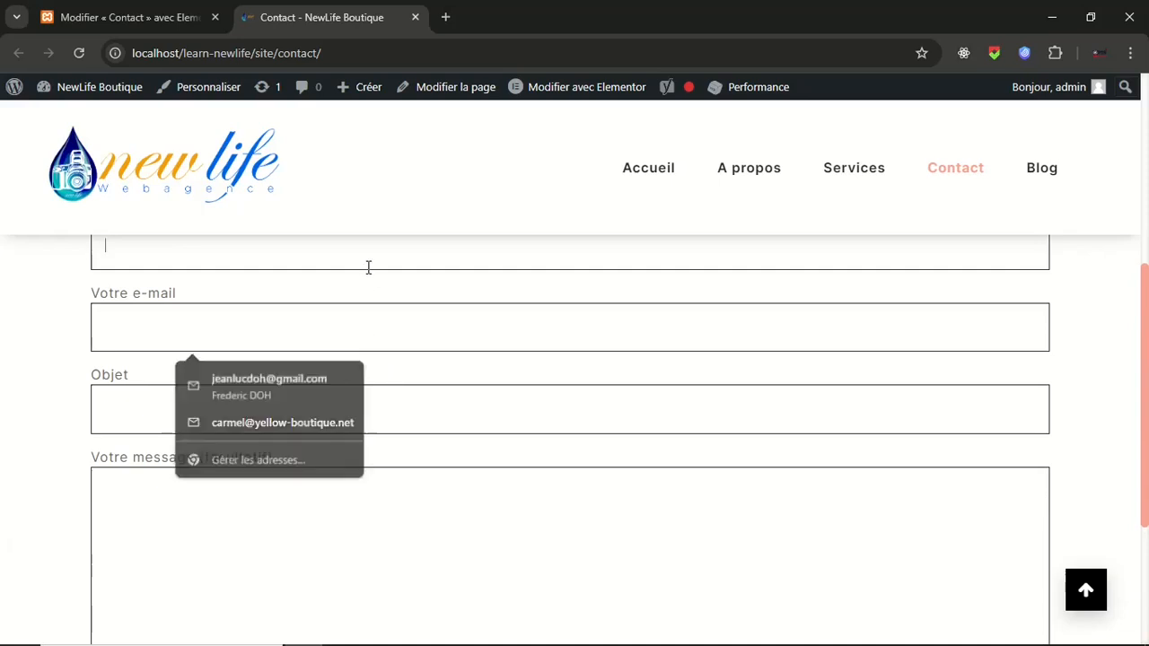
# Review the published Contact page from the "Nous contacter" banner through the form, and activate the "Votre nom" field.
pyautogui.scroll(4, 622, 356)
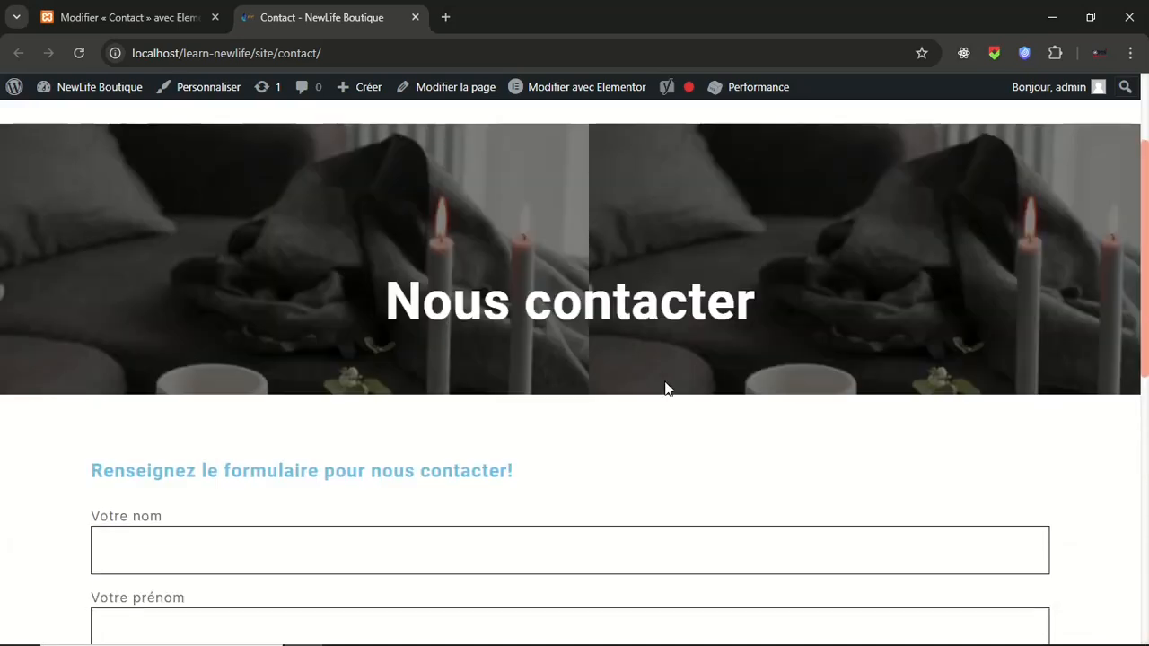
pyautogui.scroll(-7, 605, 416)
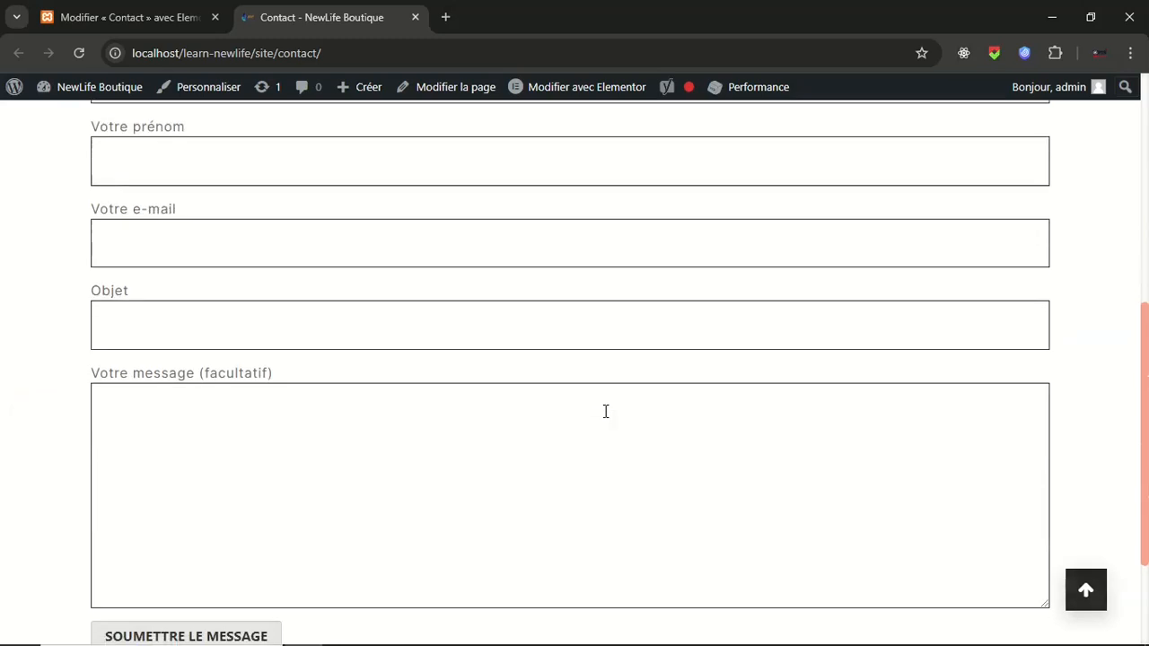
pyautogui.scroll(10, 605, 412)
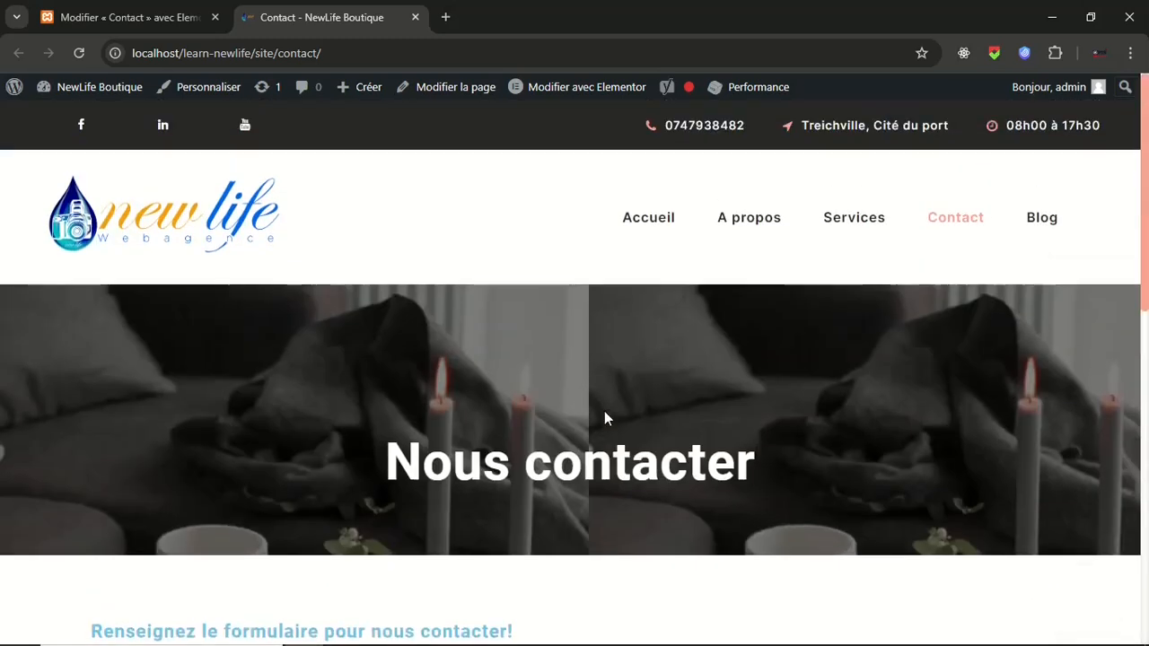
pyautogui.scroll(-6, 737, 225)
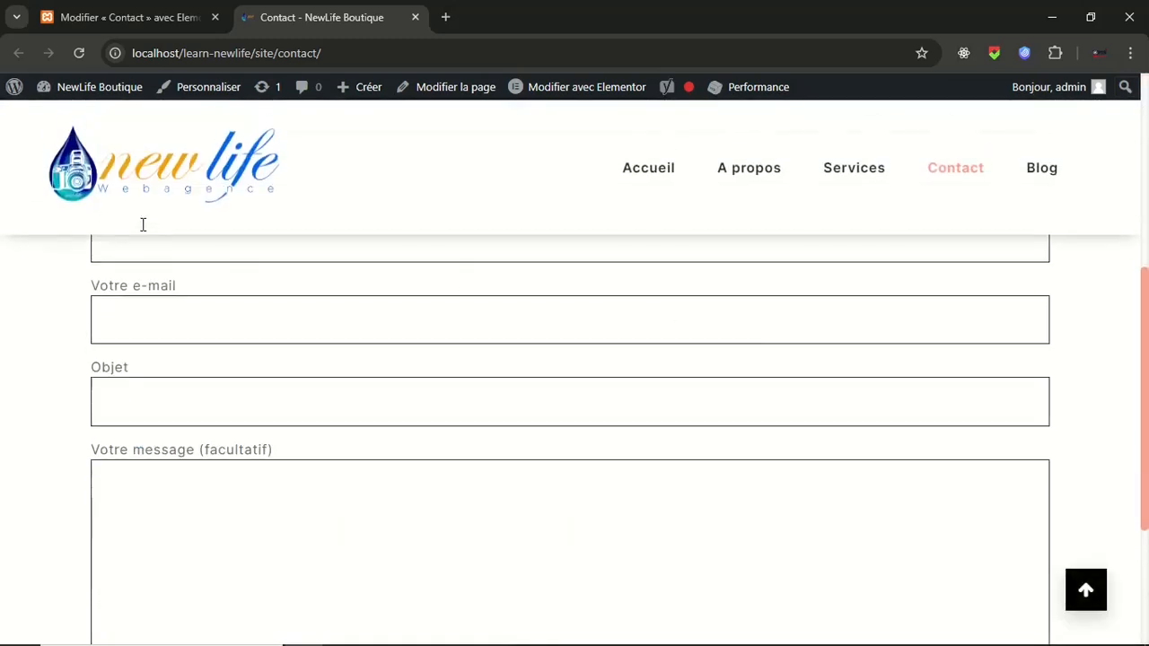
pyautogui.scroll(1, 122, 315)
pyautogui.scroll(2, 400, 303)
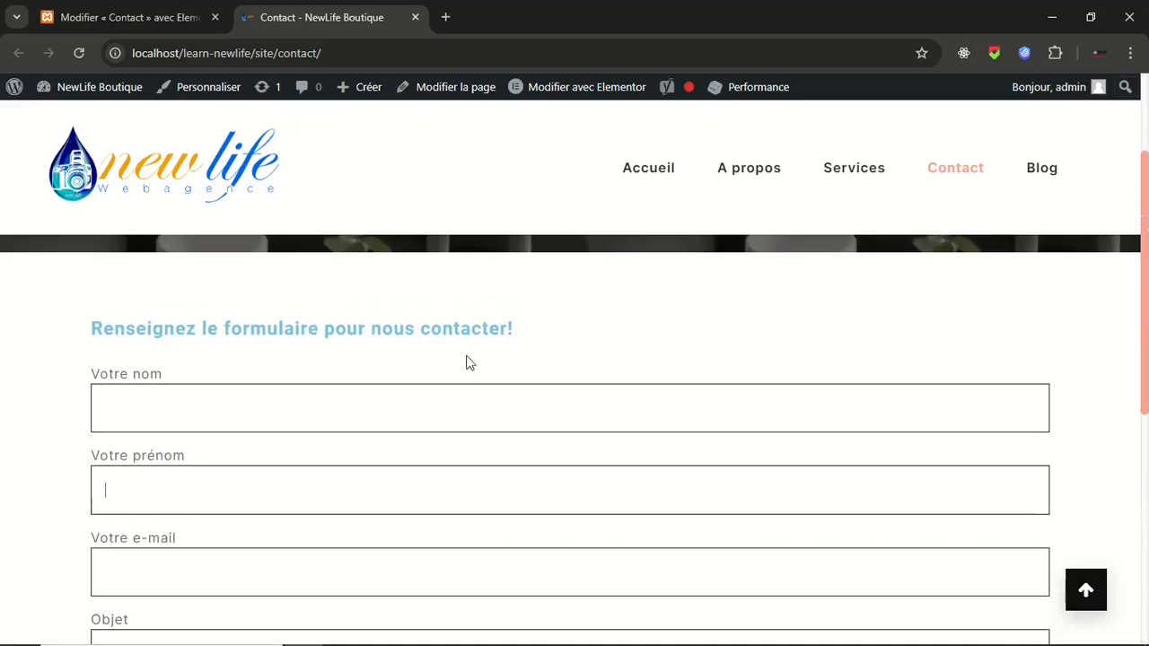
pyautogui.click(395, 420)
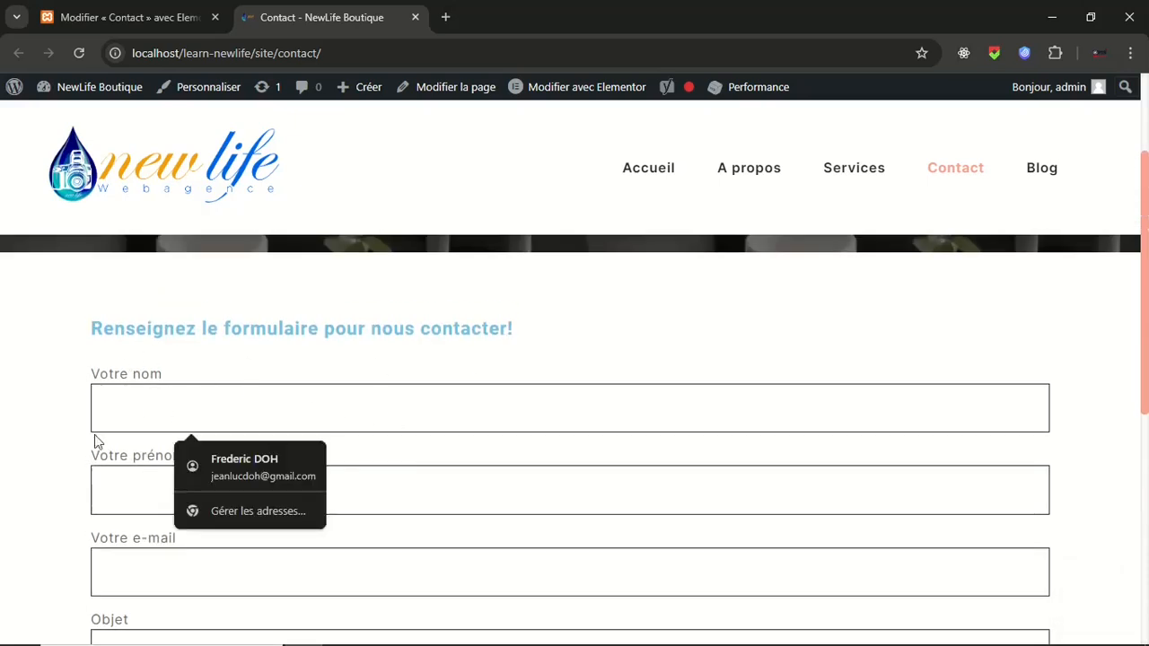